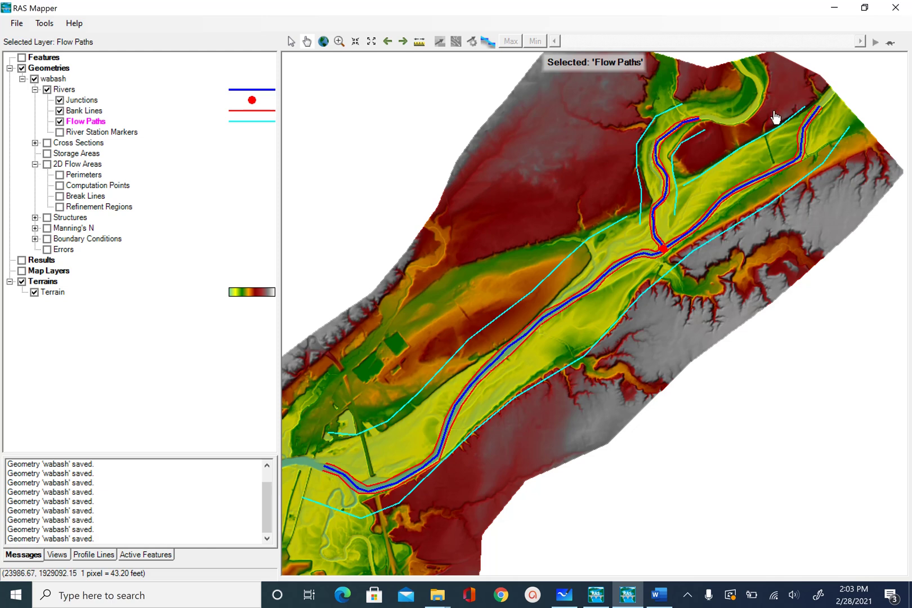
# Measure the length of a short horizontal line in the blank area northwest of the terrain.
pyautogui.click(834, 161)
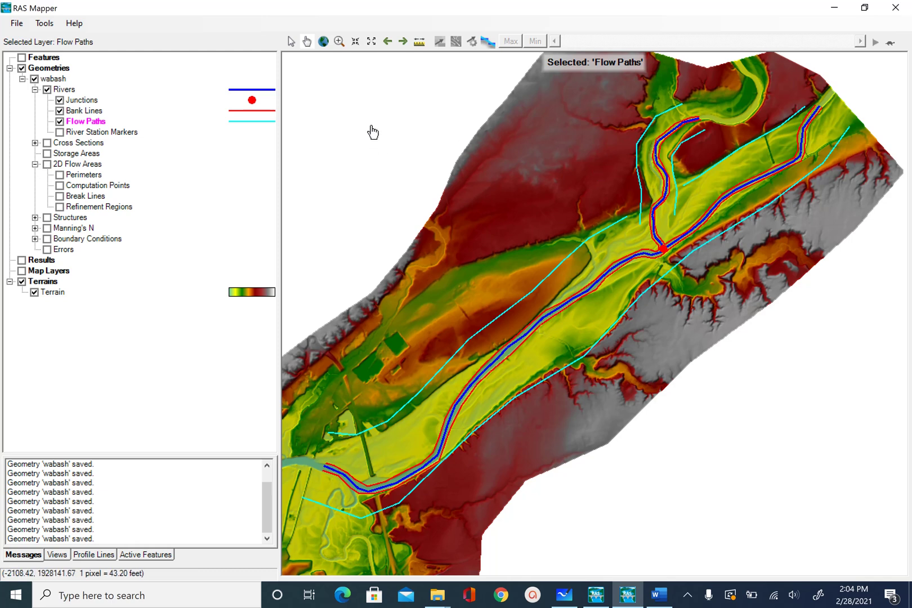
pyautogui.click(419, 43)
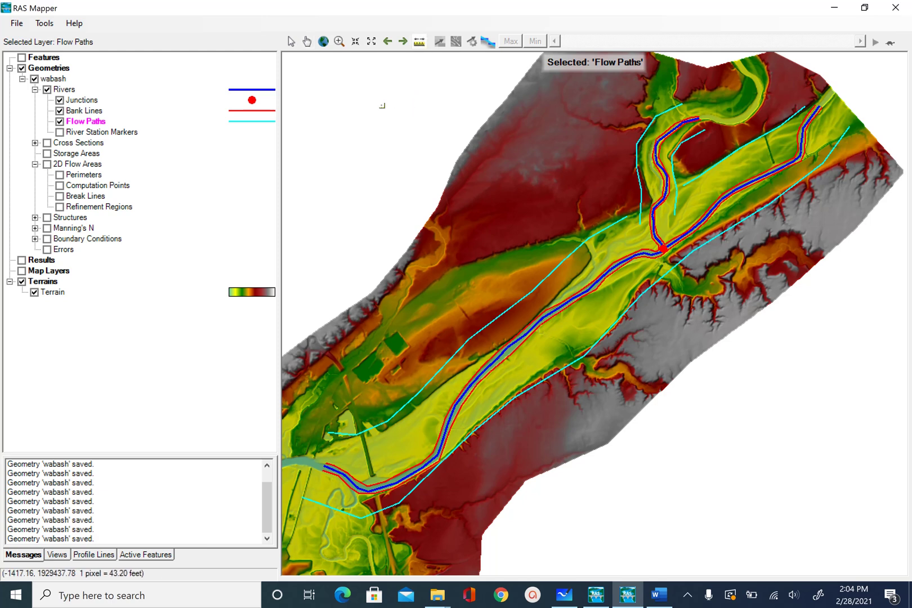
pyautogui.click(383, 105)
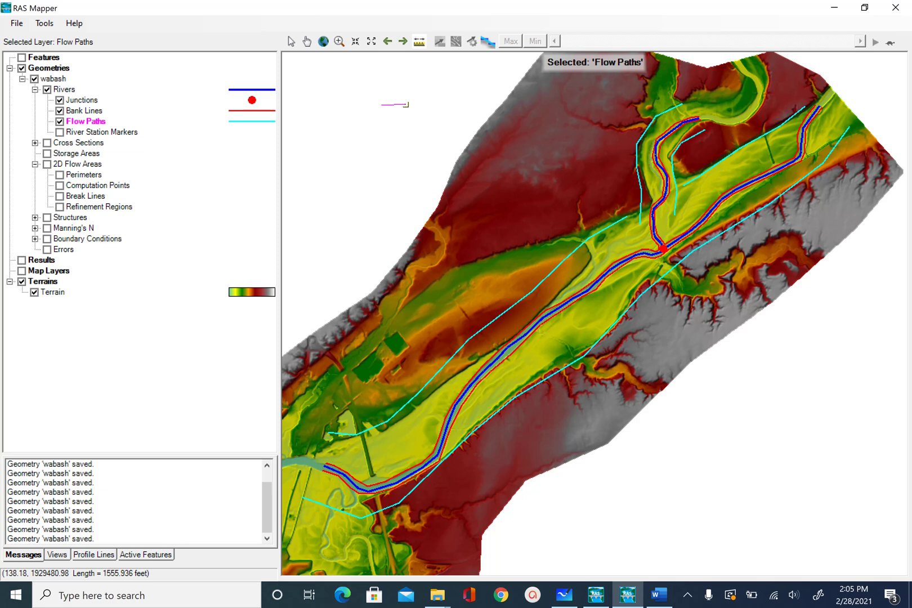
pyautogui.rightClick(406, 105)
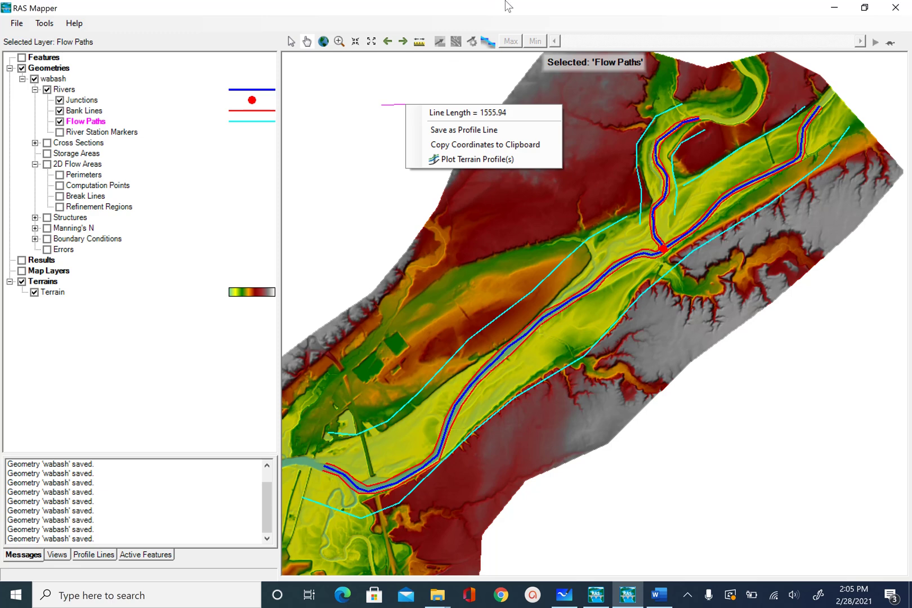
pyautogui.click(410, 100)
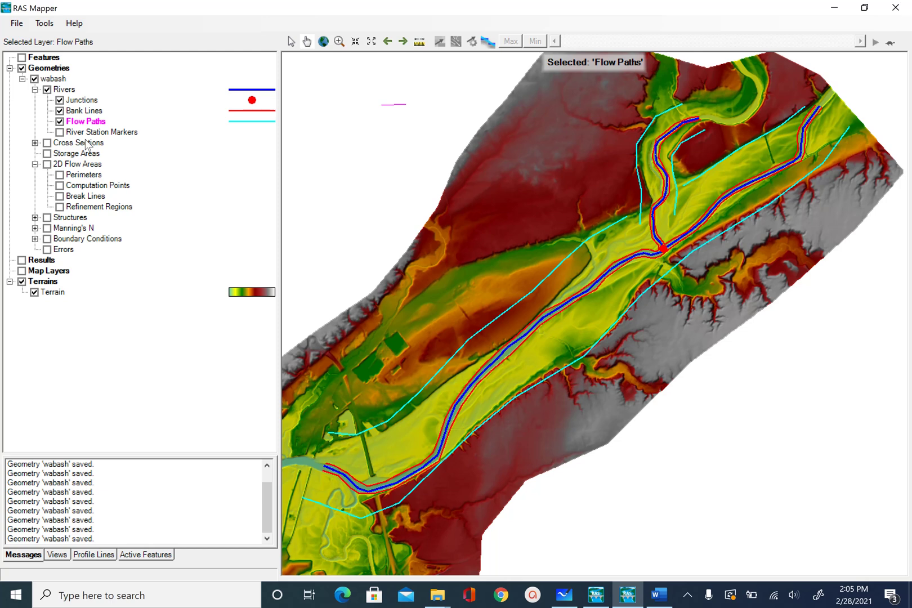
# Start editing the Cross Sections layer and draw the first cross section at the upstream end of the eastern reach, left bank to right bank.
pyautogui.click(36, 143)
pyautogui.click(48, 143)
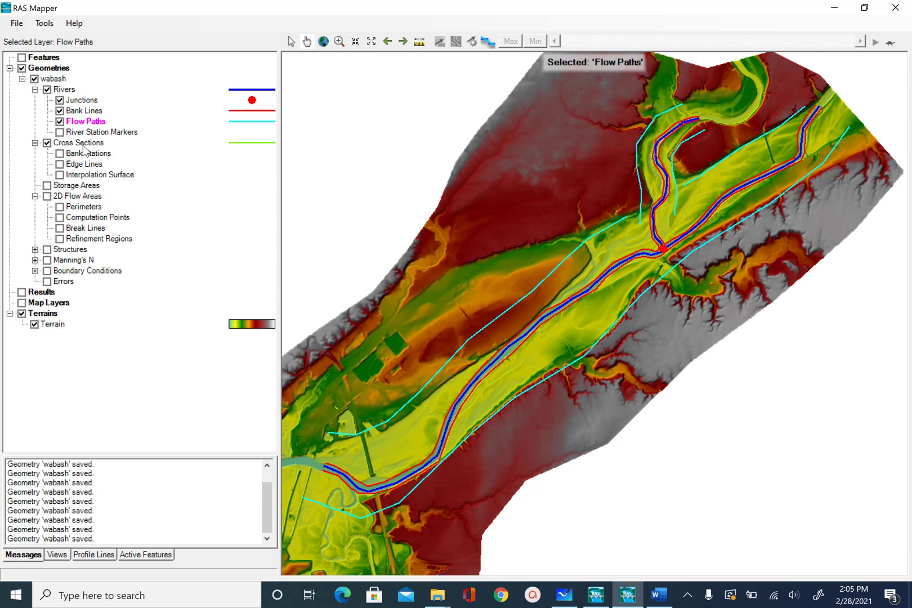
pyautogui.rightClick(85, 144)
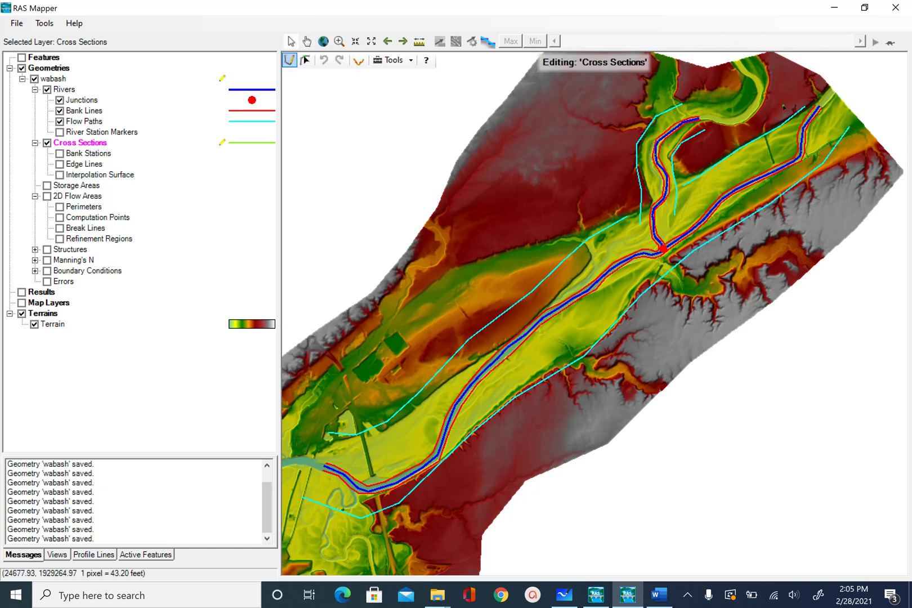
pyautogui.click(848, 159)
pyautogui.doubleClick(783, 101)
# Draw four roughly parallel cross sections downstream of the first one on the eastern reach, spanning beyond both outer flow paths.
pyautogui.click(837, 174)
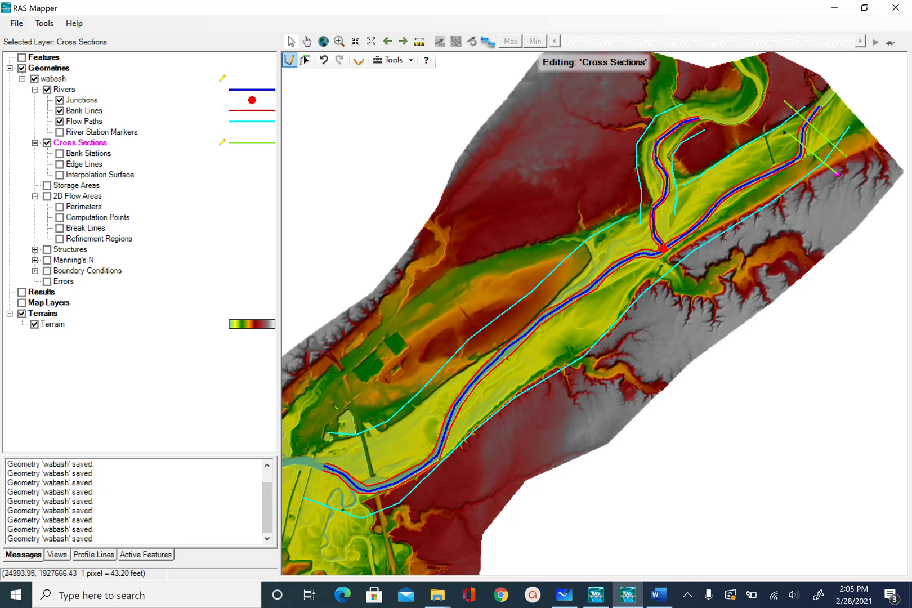
pyautogui.doubleClick(774, 117)
pyautogui.click(819, 197)
pyautogui.click(795, 214)
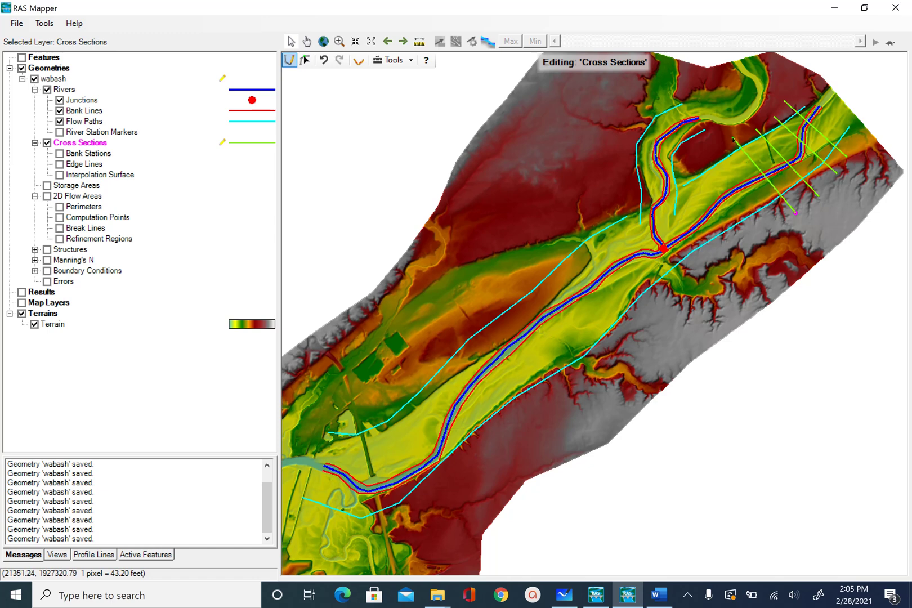
pyautogui.click(775, 231)
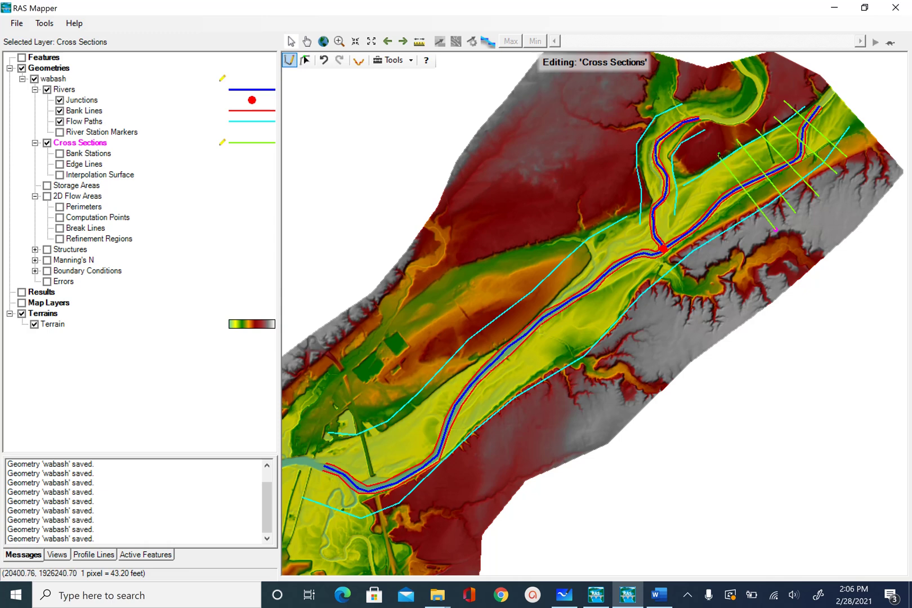
pyautogui.doubleClick(717, 150)
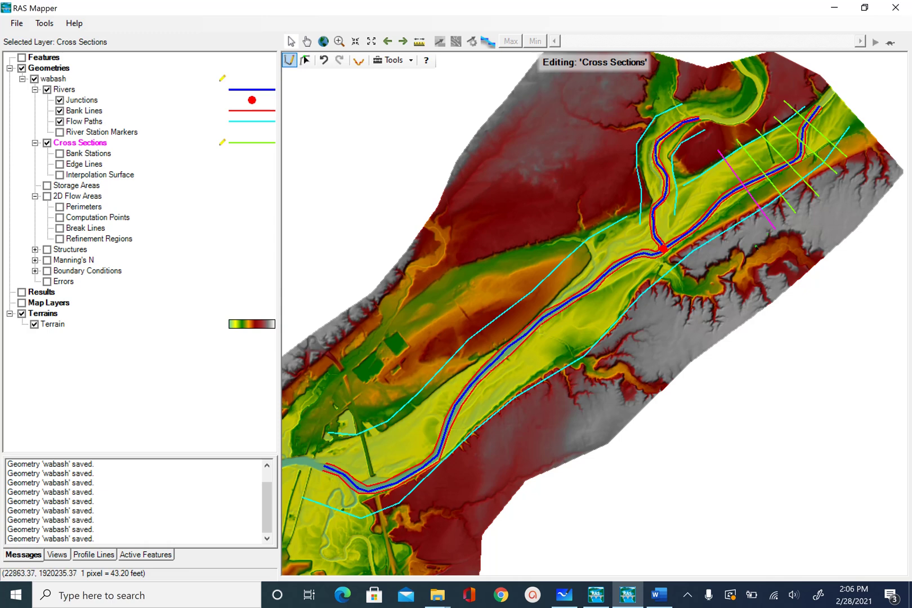
# Draw two more cross sections on the eastern reach approaching the junction, from the left bank to the right bank.
pyautogui.click(756, 246)
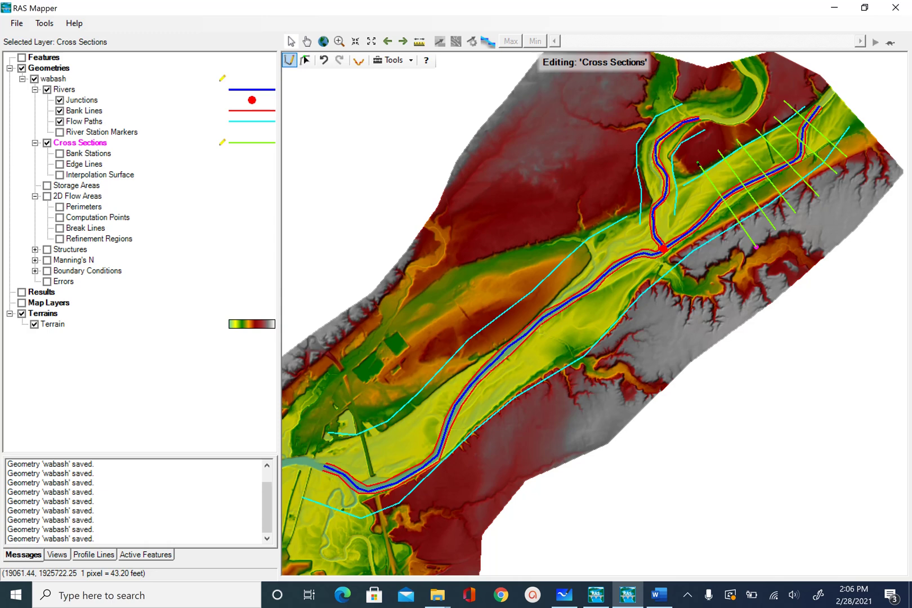
pyautogui.doubleClick(699, 163)
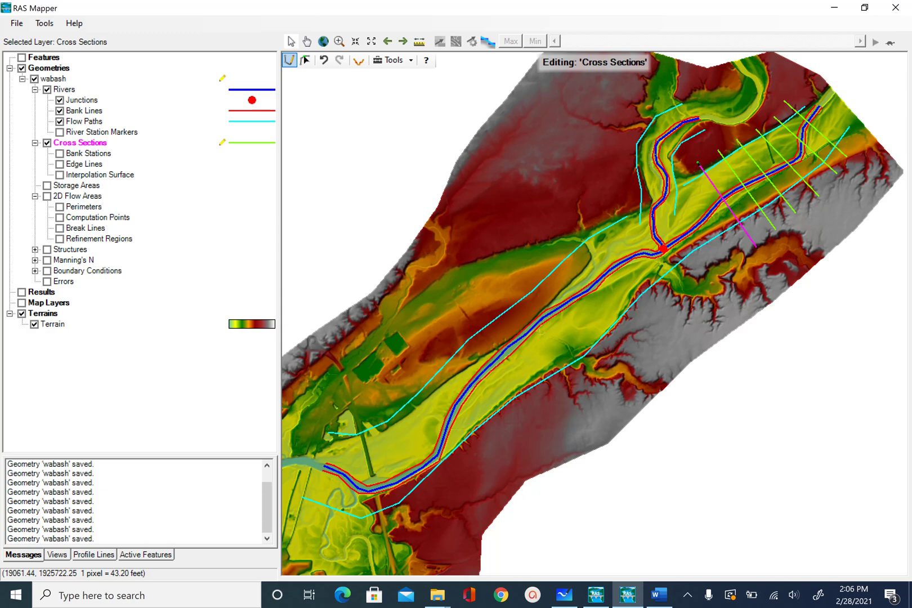
pyautogui.click(733, 262)
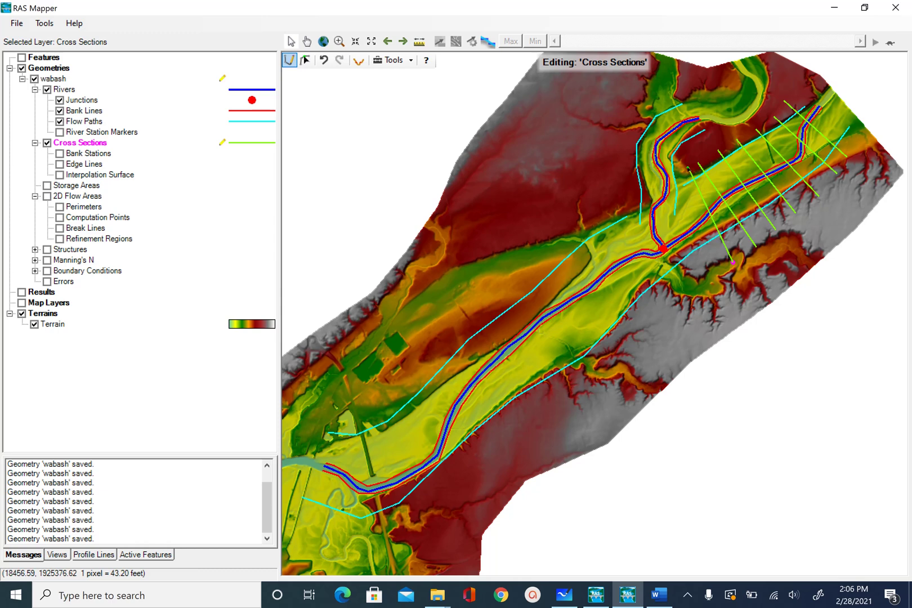
pyautogui.doubleClick(688, 170)
# Draw a bent cross section just upstream of the junction on the eastern reach, turning it north between the main river and the tributary.
pyautogui.click(715, 266)
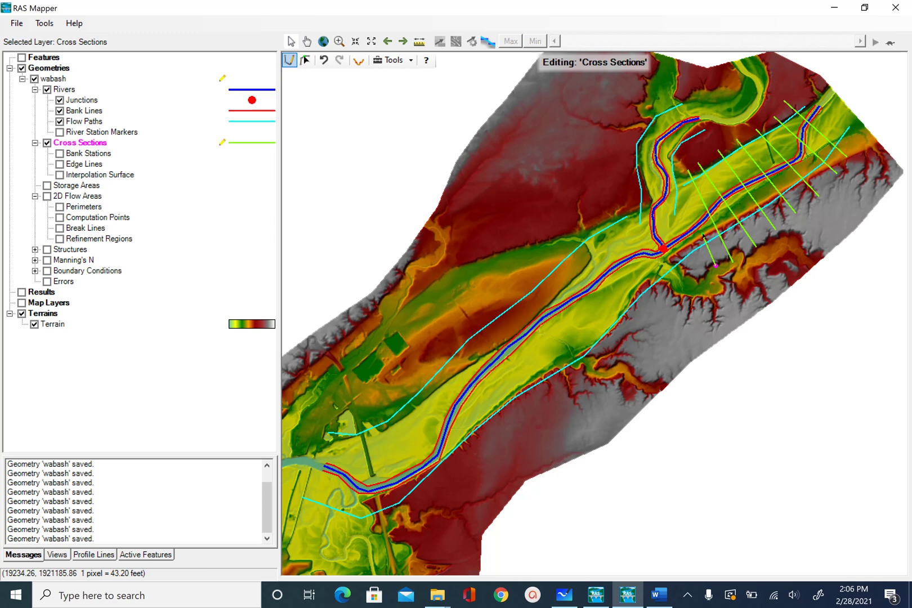
pyautogui.click(684, 207)
pyautogui.click(687, 191)
pyautogui.doubleClick(684, 178)
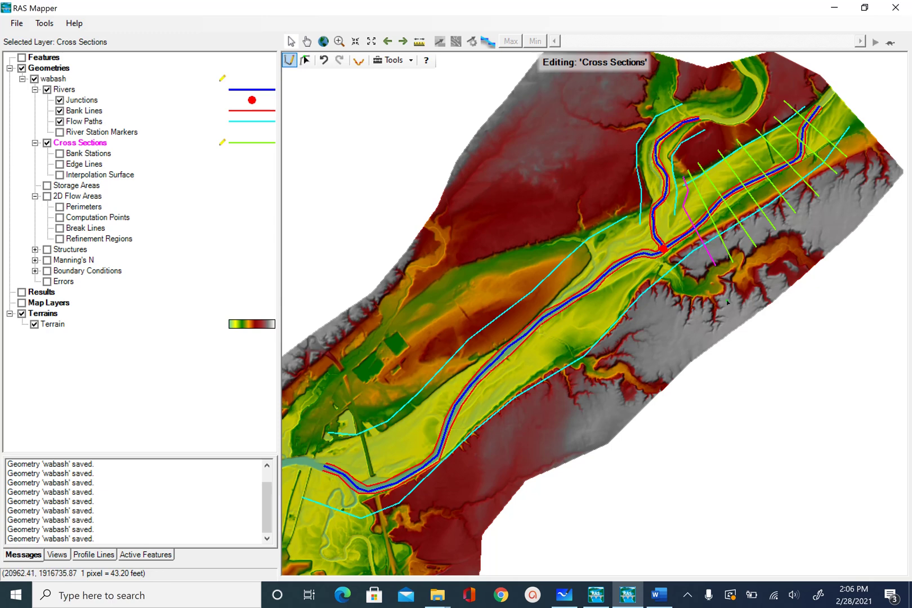
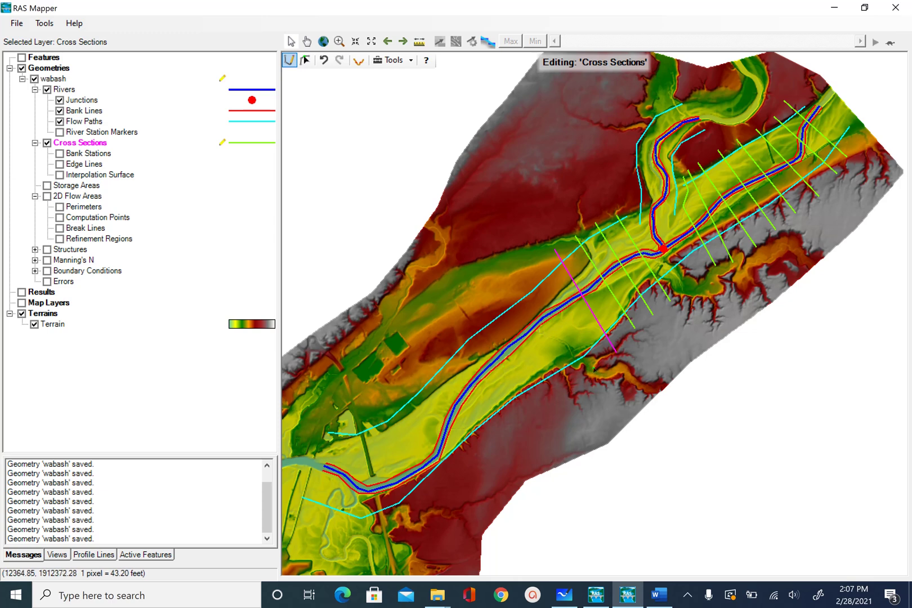
# Draw four cross sections along the middle of the reach below the junction, continuing downstream across both outer flow paths.
pyautogui.moveTo(586, 301); pyautogui.dragTo(563, 317)
pyautogui.click(571, 377)
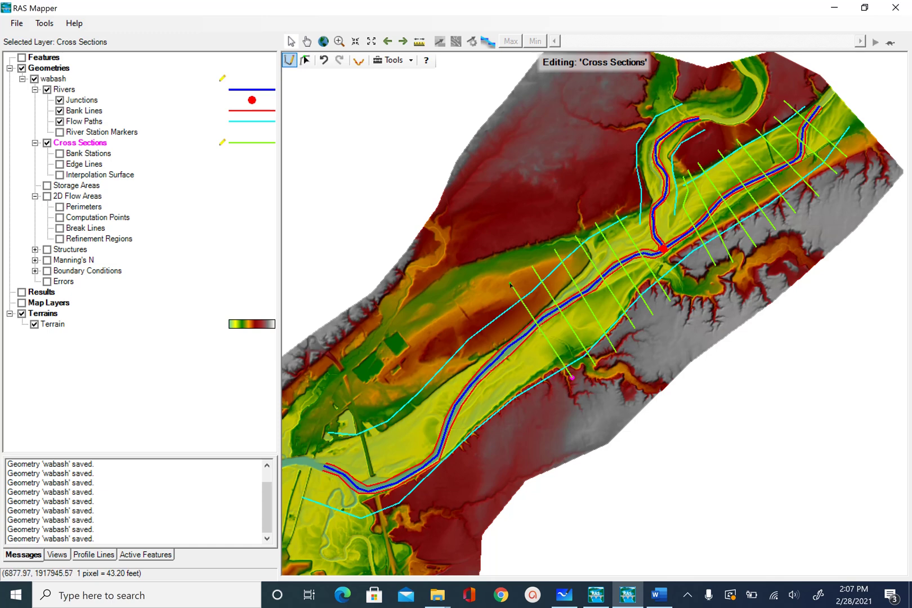
pyautogui.doubleClick(510, 282)
pyautogui.click(551, 394)
pyautogui.doubleClick(490, 295)
pyautogui.click(543, 397)
pyautogui.doubleClick(482, 308)
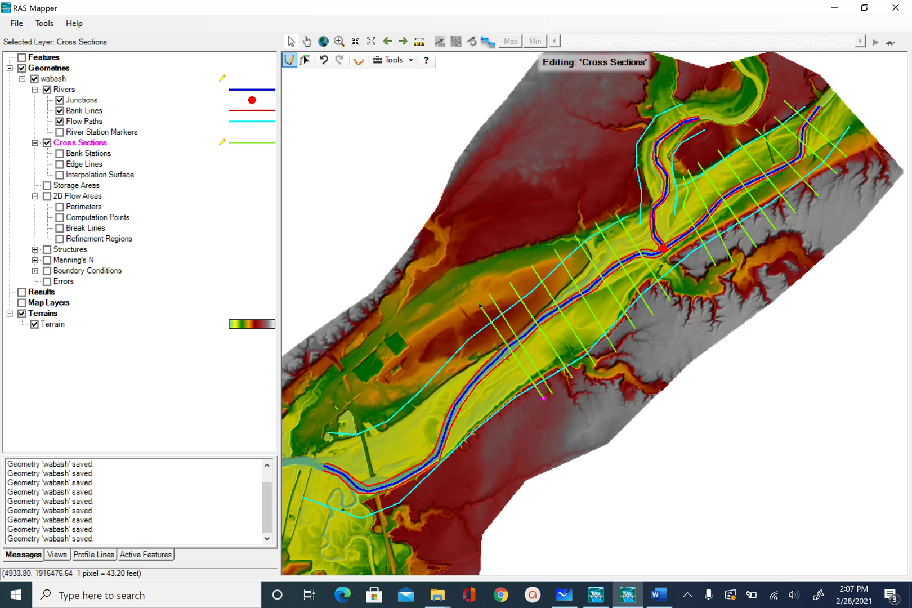
# Draw three cross sections through the bend where the lower reach turns south, extending each past both outer flow paths.
pyautogui.click(532, 406)
pyautogui.press('Escape')
pyautogui.click(513, 427)
pyautogui.press('Escape')
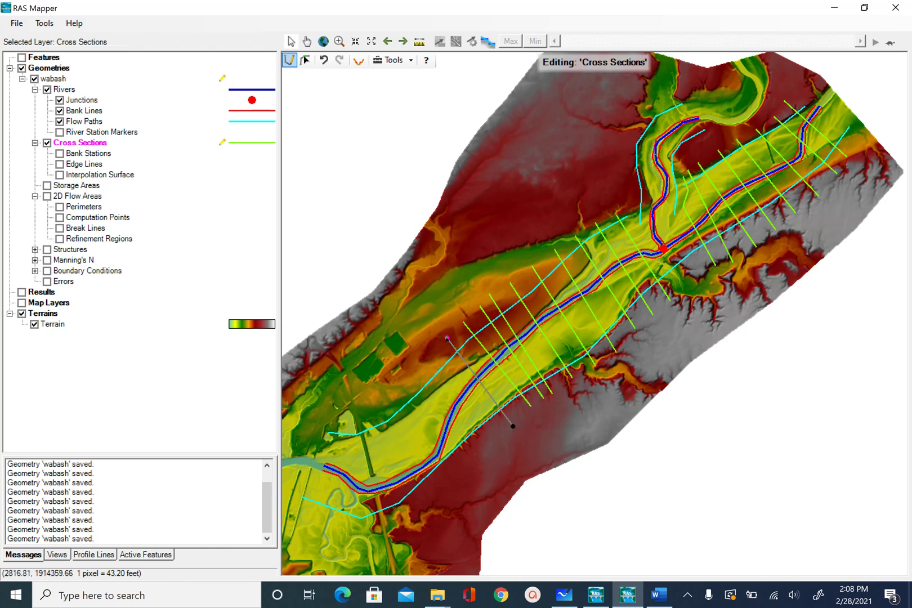
pyautogui.click(490, 448)
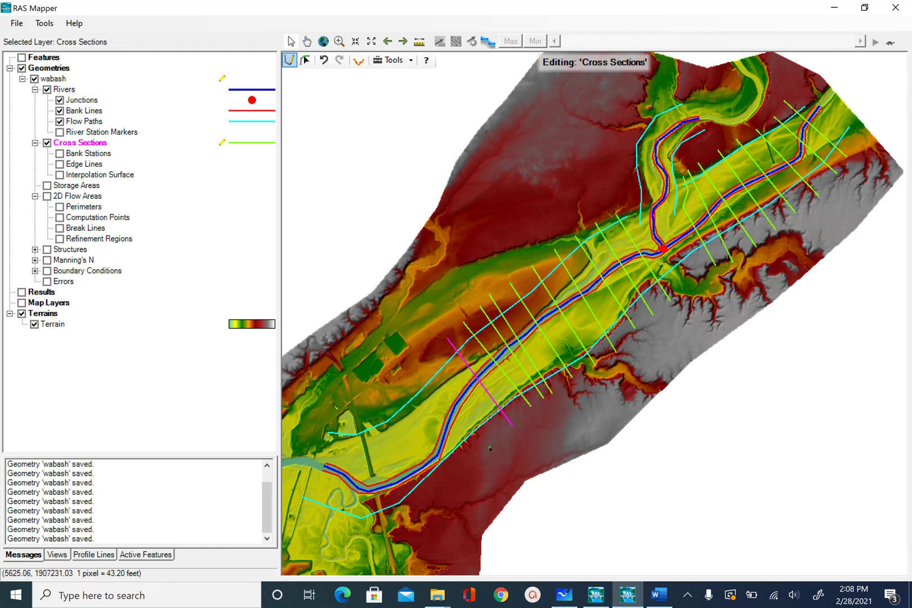
pyautogui.doubleClick(423, 356)
pyautogui.press('Escape')
# Draw three cross sections on the lower reach between the southward bend and the road embankment, left bank to right bank.
pyautogui.click(473, 474)
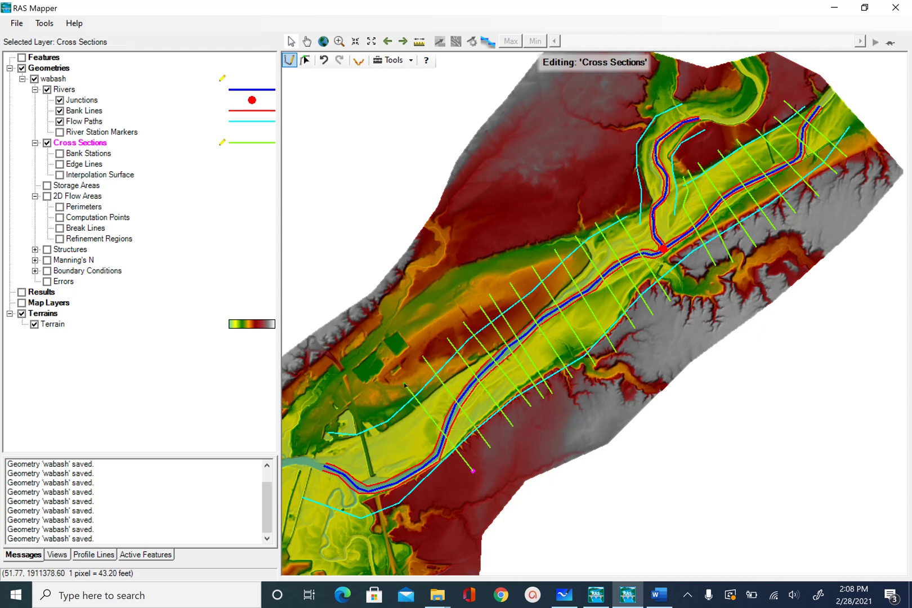
pyautogui.press('Escape')
pyautogui.click(448, 487)
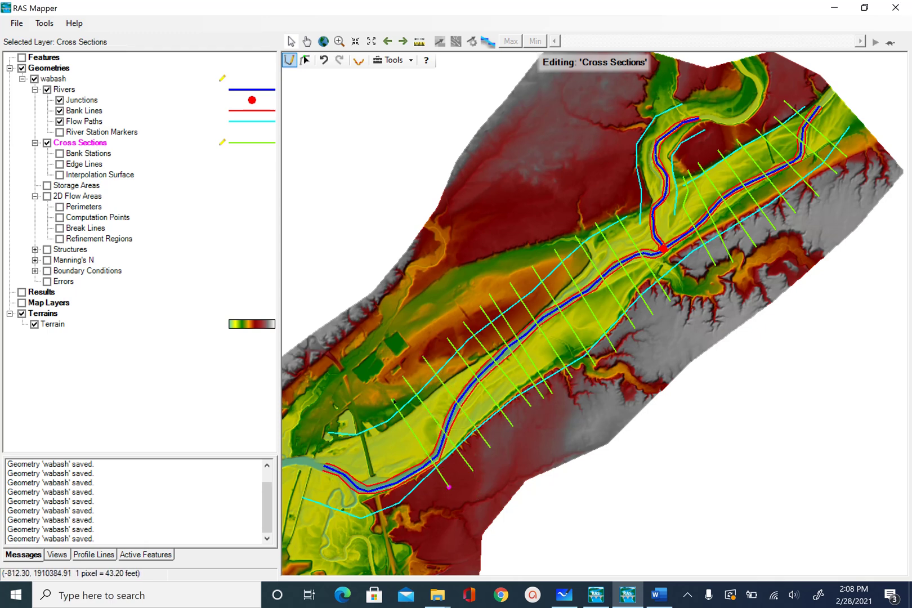
pyautogui.doubleClick(383, 398)
pyautogui.press('Escape')
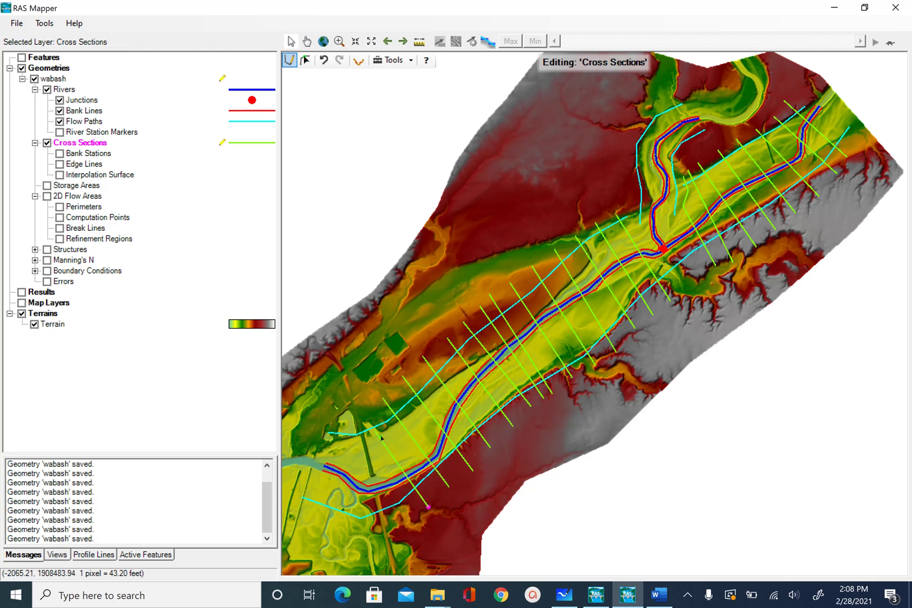
pyautogui.click(428, 507)
pyautogui.doubleClick(369, 410)
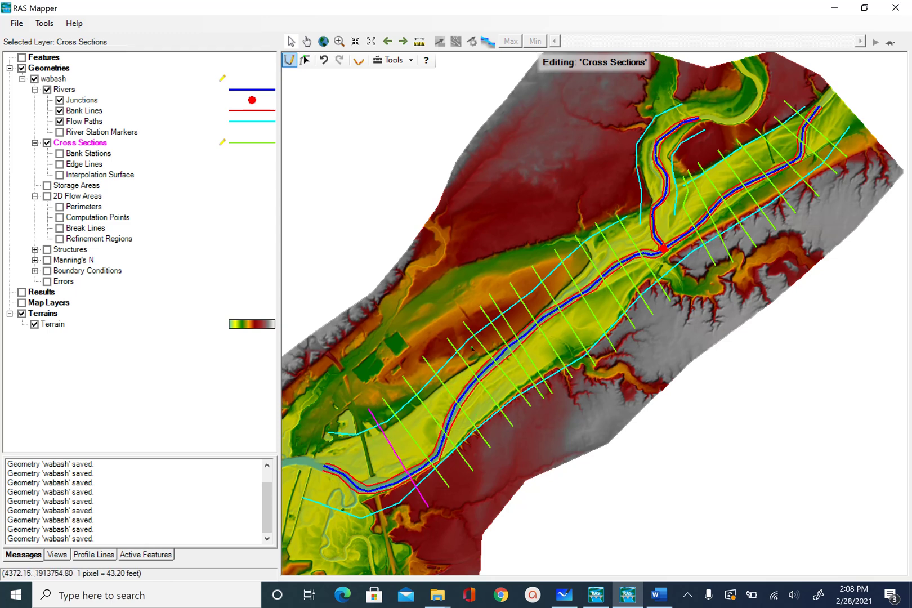
# Draw the remaining cross sections around the road embankment and at the downstream end of the lower reach.
pyautogui.click(396, 514)
pyautogui.click(398, 518)
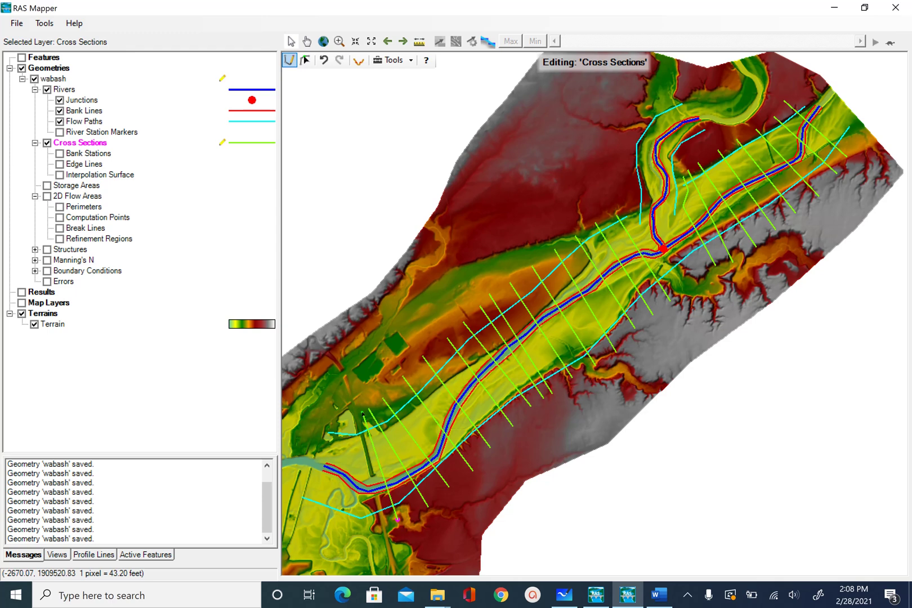
pyautogui.doubleClick(363, 412)
pyautogui.moveTo(372, 529); pyautogui.dragTo(333, 527)
pyautogui.click(341, 423)
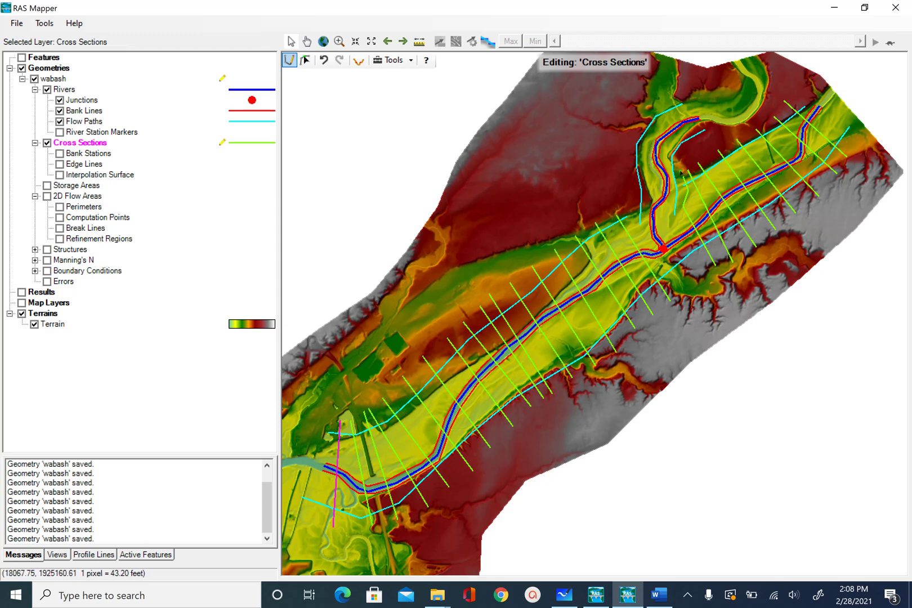
# Draw four cross sections around the upper bend of the northern tributary, each crossing both of its outer flow paths.
pyautogui.click(704, 146)
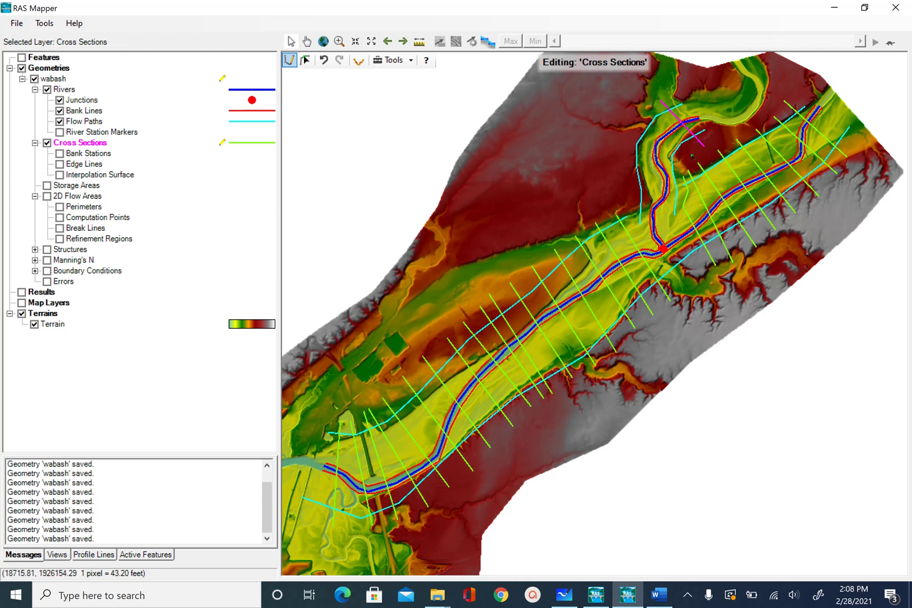
pyautogui.click(693, 158)
pyautogui.doubleClick(645, 111)
pyautogui.click(683, 163)
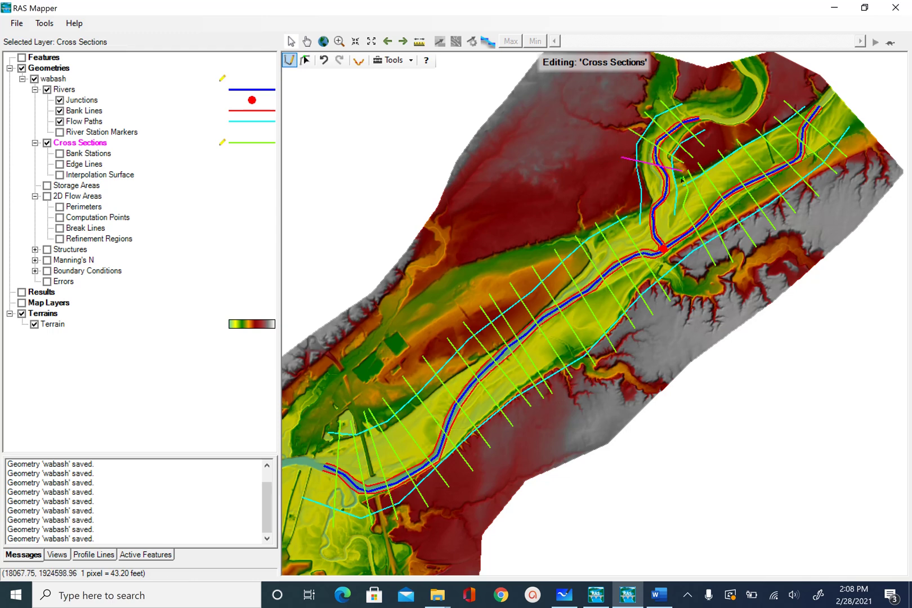
# Draw three cross sections on the tributary between its upper bend and the junction, ending them short of the bent eastern-reach cross section.
pyautogui.scroll(-1, 682, 183)
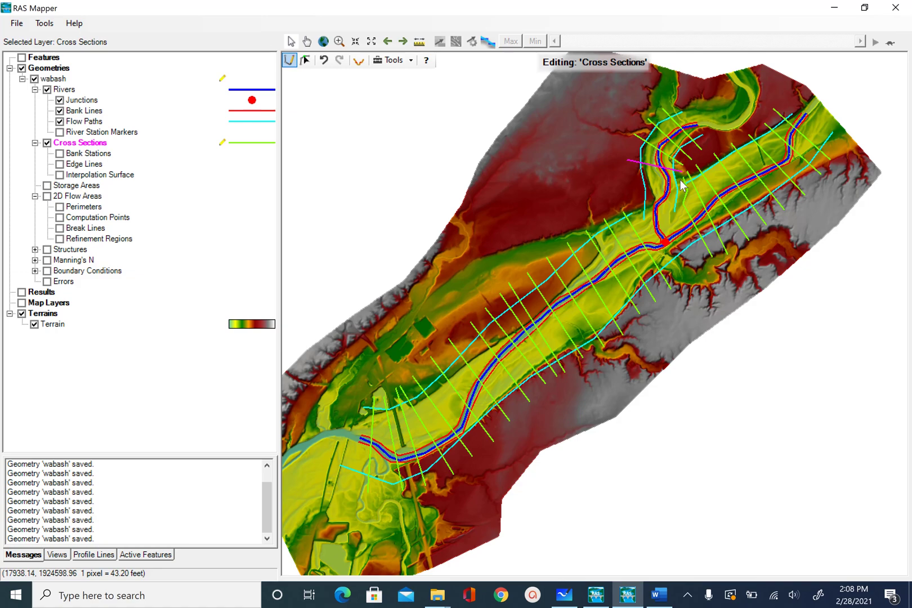
pyautogui.scroll(3, 681, 183)
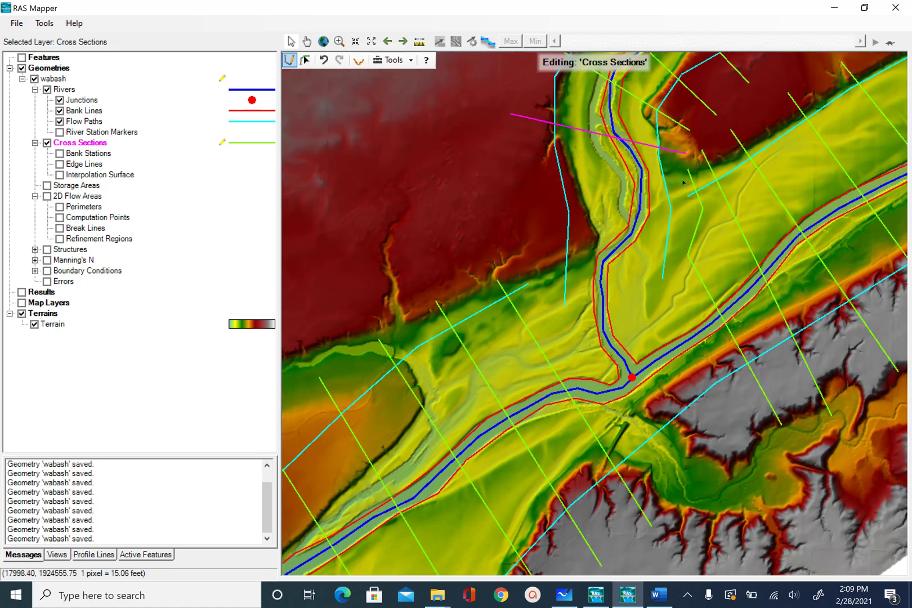
pyautogui.moveTo(683, 181); pyautogui.dragTo(597, 214)
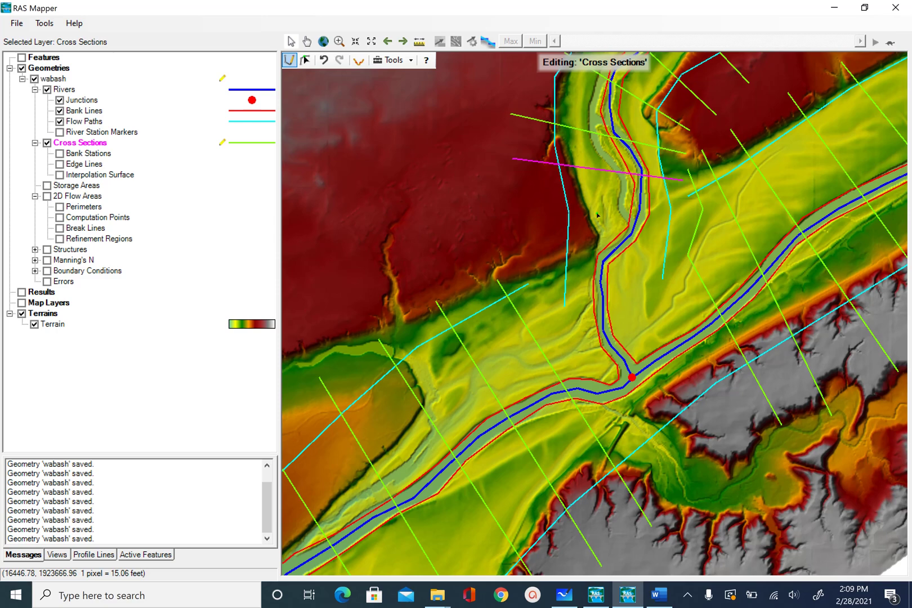
pyautogui.click(684, 219)
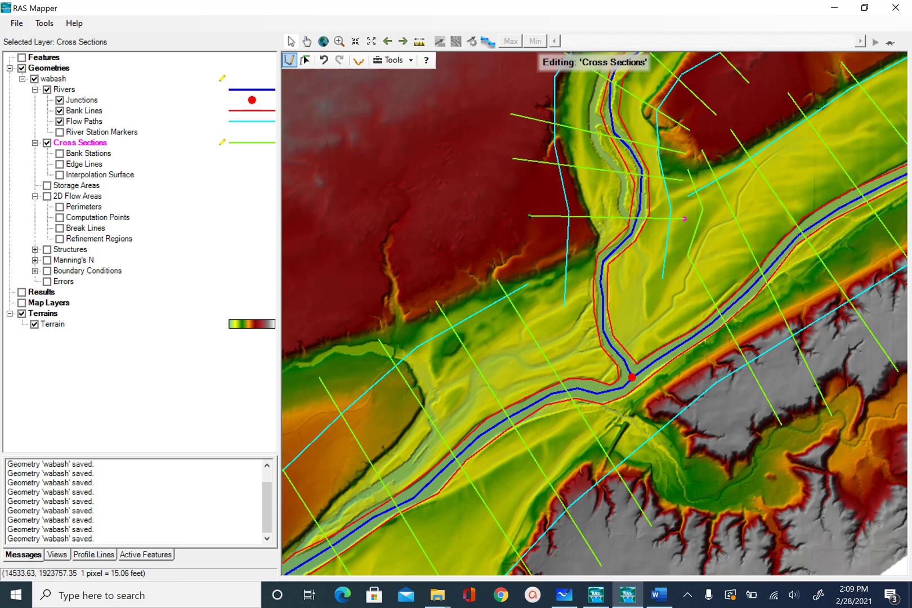
pyautogui.doubleClick(529, 216)
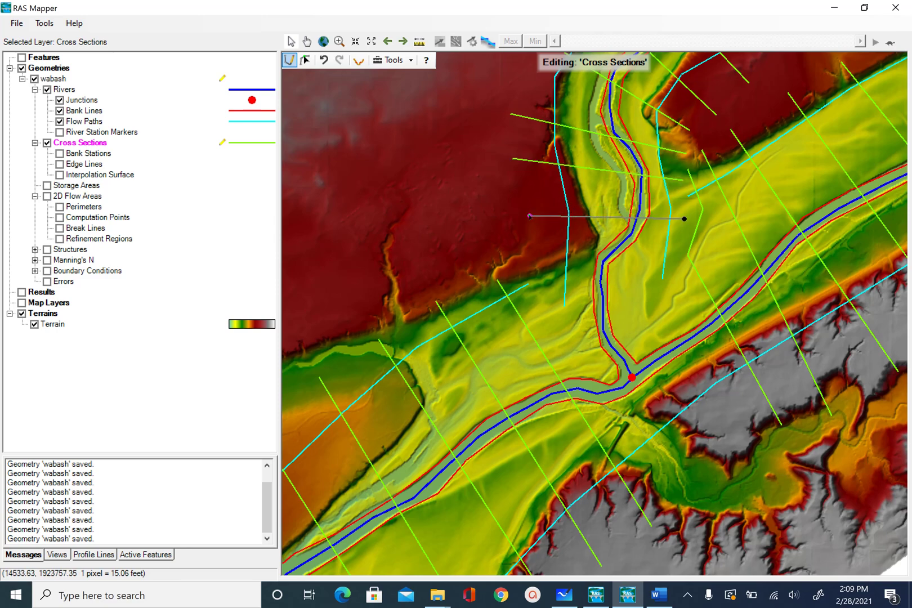
pyautogui.click(682, 248)
pyautogui.doubleClick(536, 251)
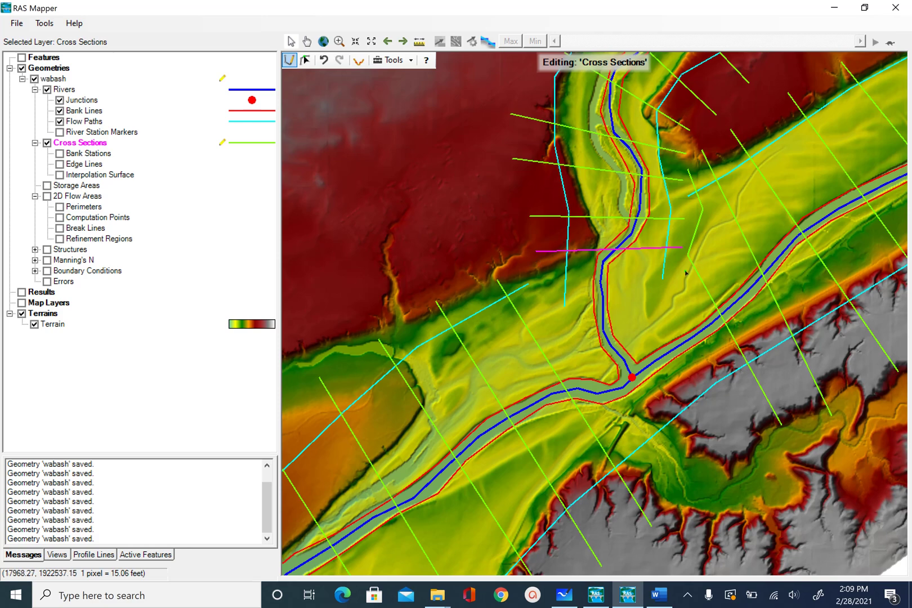
# Draw one more tributary cross section above the junction and a bent eastern-reach cross section, bending north between the tributary sections and the existing bent one.
pyautogui.click(680, 264)
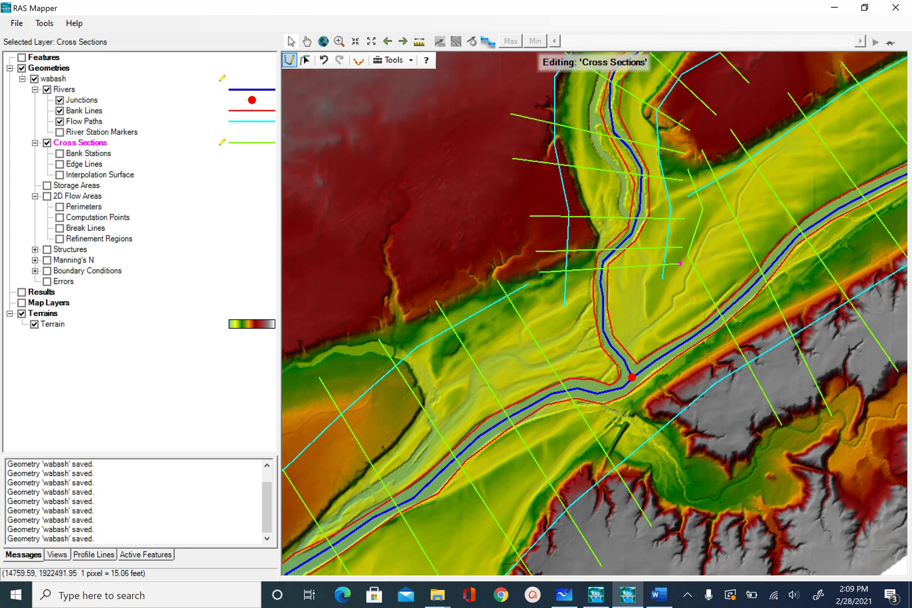
pyautogui.doubleClick(535, 272)
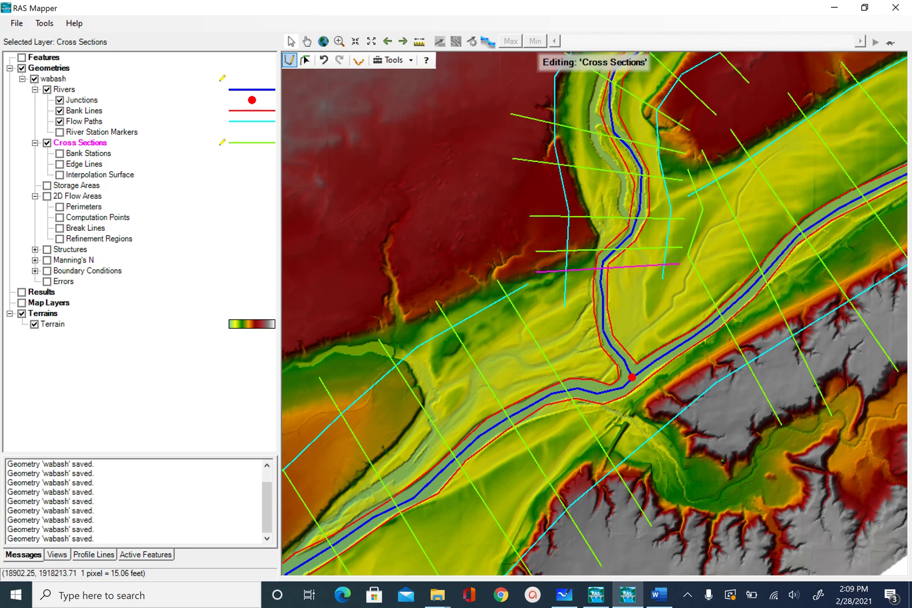
pyautogui.click(723, 459)
pyautogui.click(636, 327)
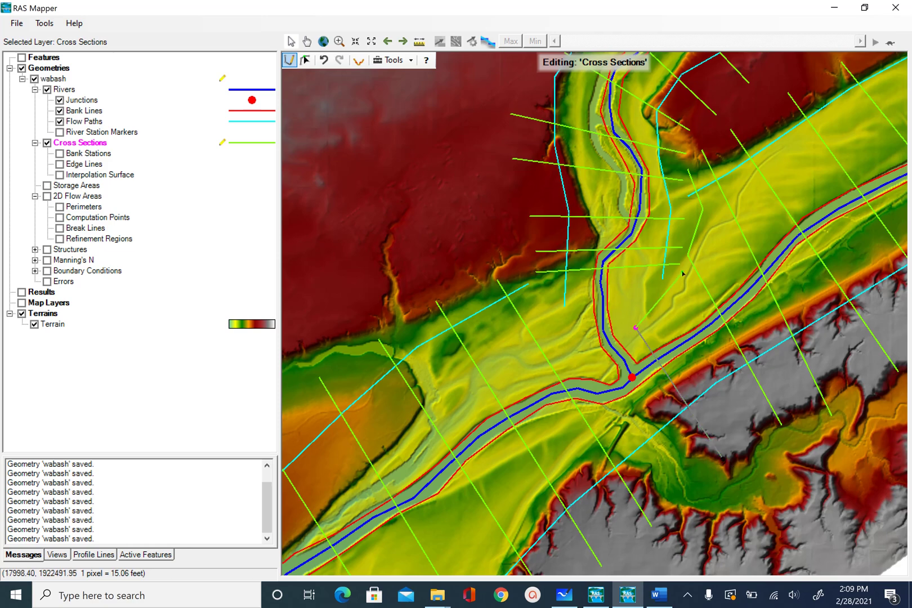
pyautogui.click(687, 271)
pyautogui.click(684, 239)
pyautogui.click(696, 208)
pyautogui.doubleClick(689, 187)
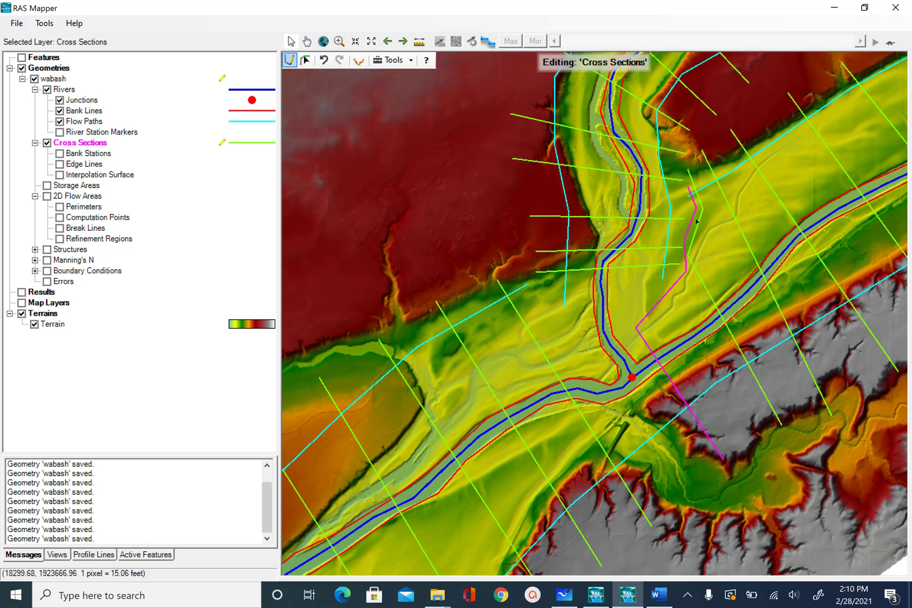
# Draw a straight cross section over the lower reach just downstream of the junction and stop editing, saving the wabash edits.
pyautogui.click(677, 494)
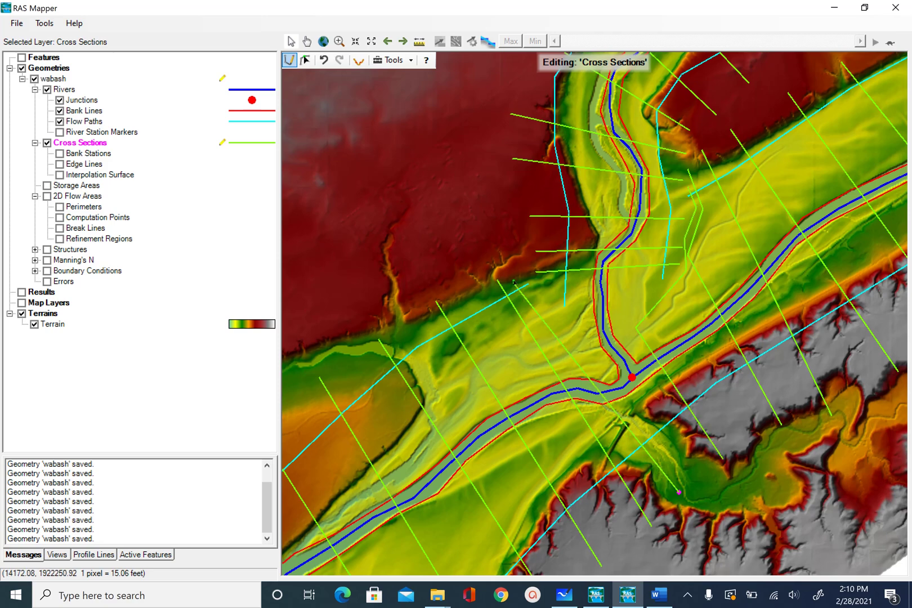
pyautogui.doubleClick(509, 273)
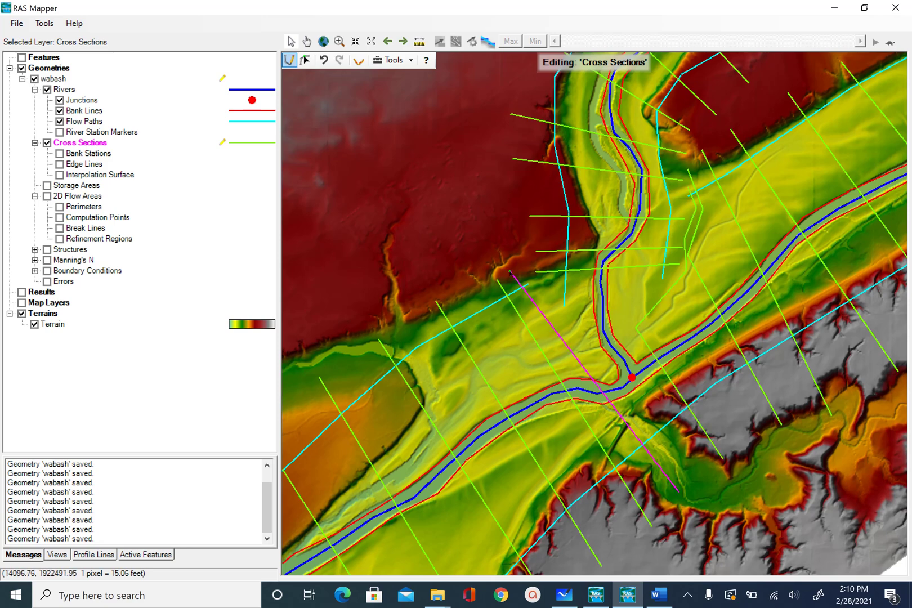
pyautogui.scroll(-3, 607, 302)
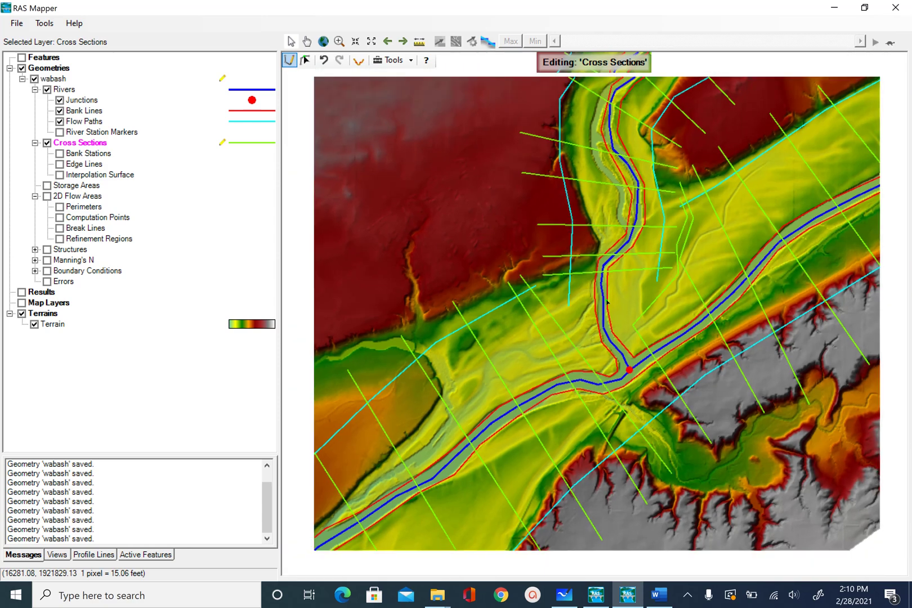
pyautogui.scroll(-2, 607, 302)
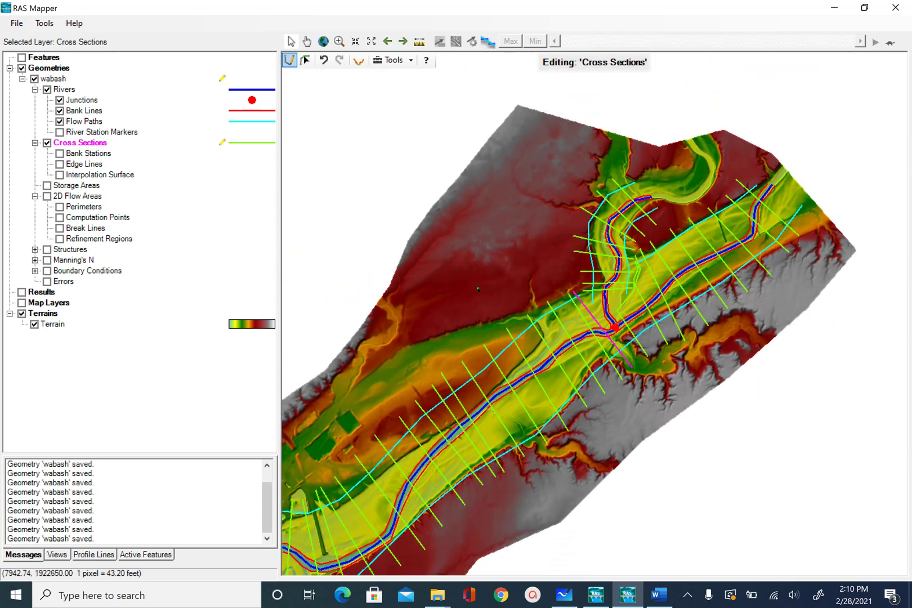
pyautogui.rightClick(88, 148)
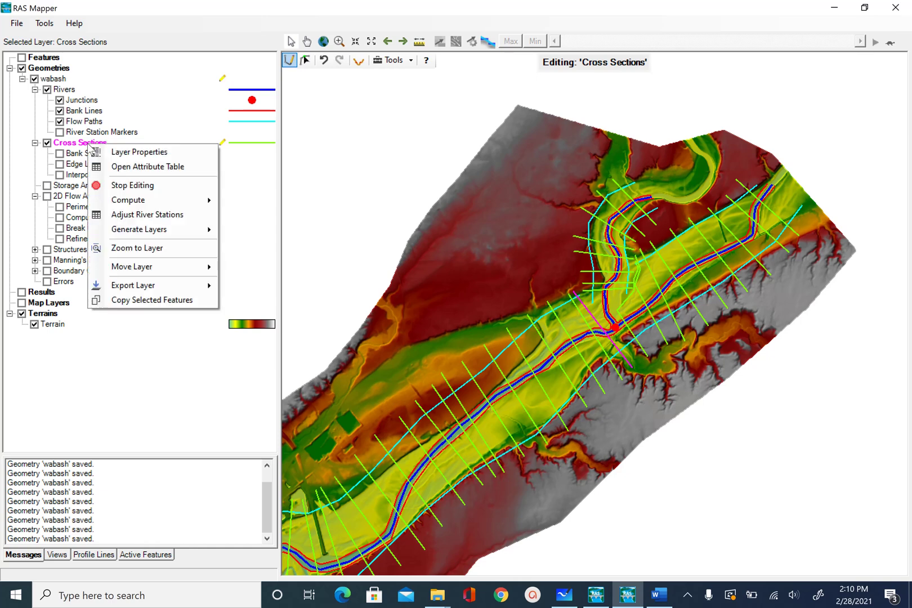
pyautogui.click(157, 188)
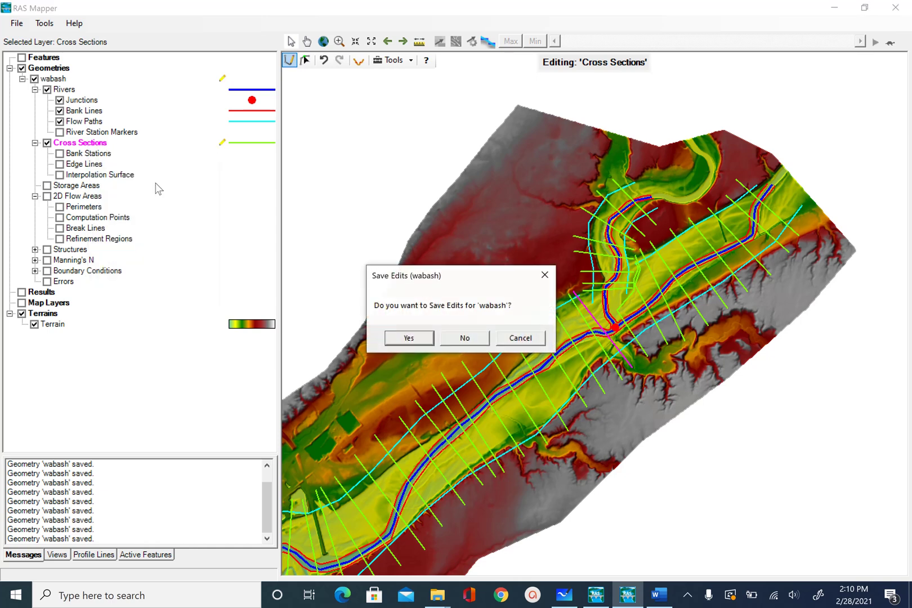
pyautogui.click(409, 339)
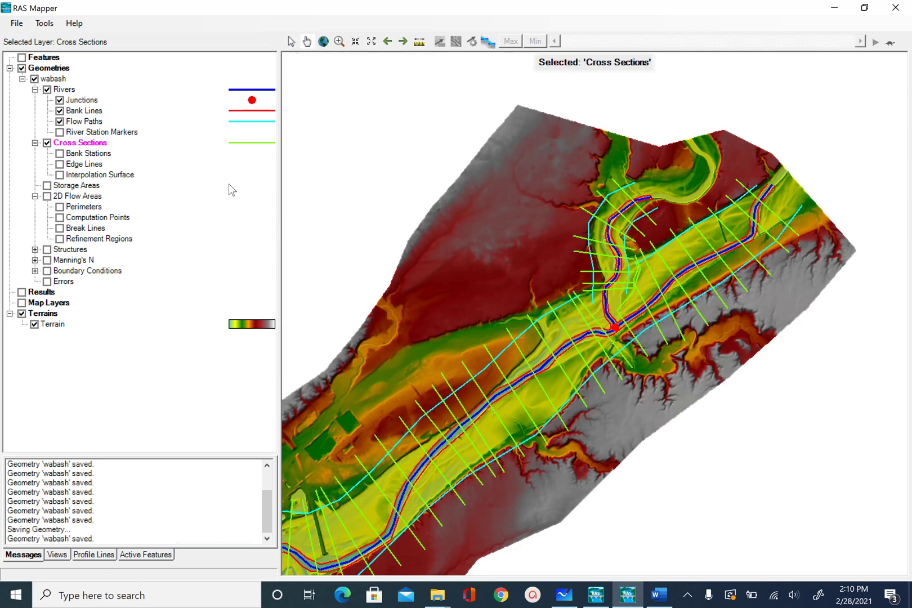
# Review the river stations, reach lengths and bank stations in the Cross Sections attribute table and close it.
pyautogui.rightClick(102, 148)
pyautogui.click(159, 170)
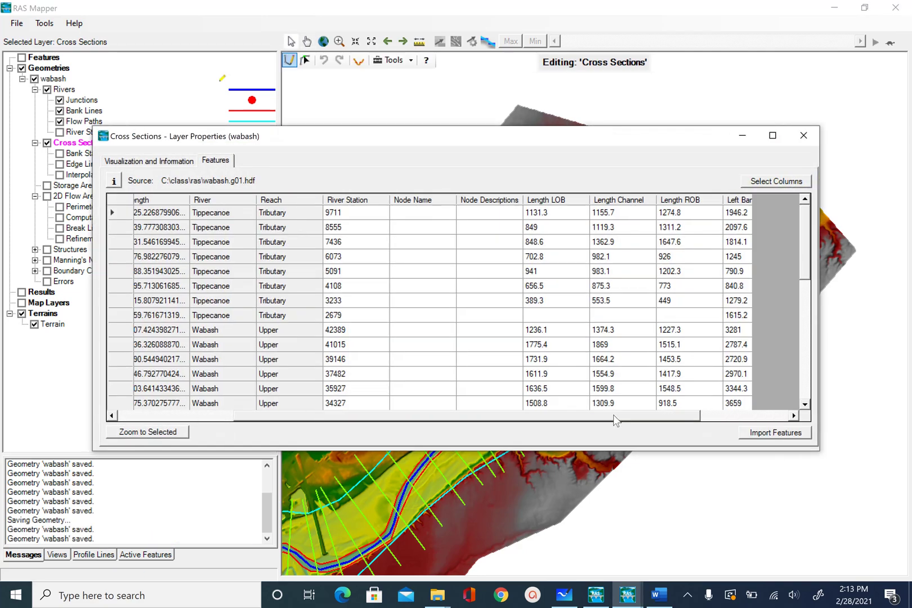
pyautogui.moveTo(612, 415); pyautogui.dragTo(684, 419)
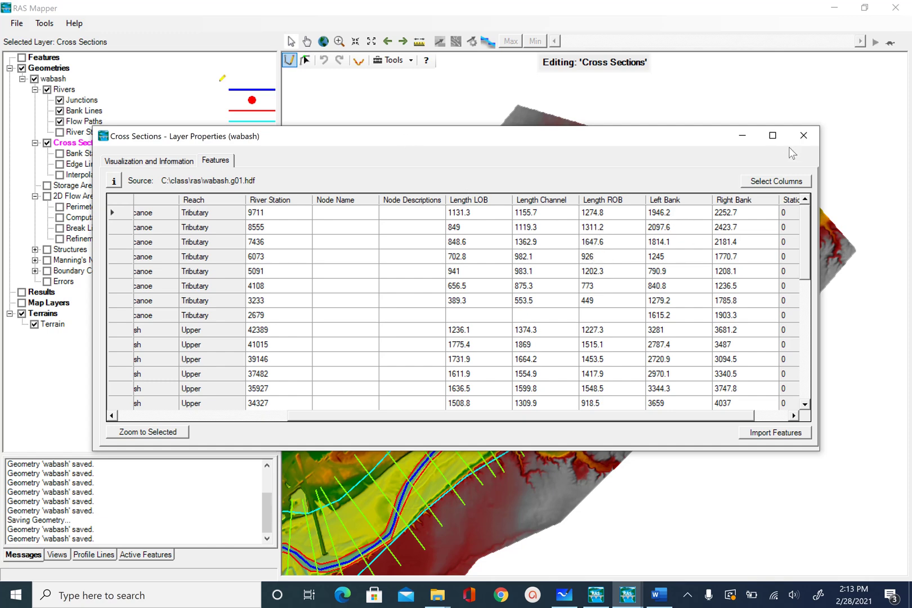
pyautogui.click(803, 135)
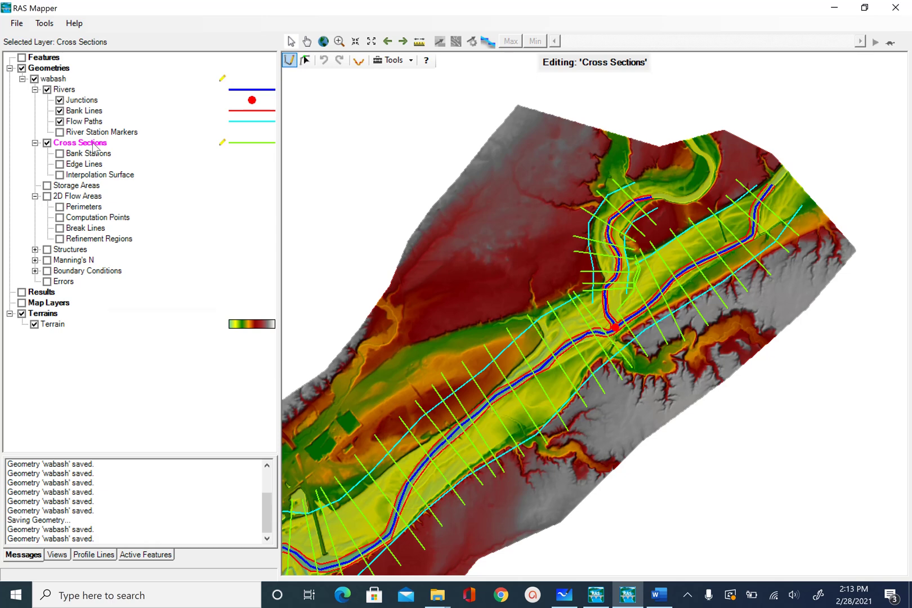
# Compute all XS attributes for the Cross Sections layer and stop editing, saving the wabash edits.
pyautogui.rightClick(94, 147)
pyautogui.moveTo(127, 205)
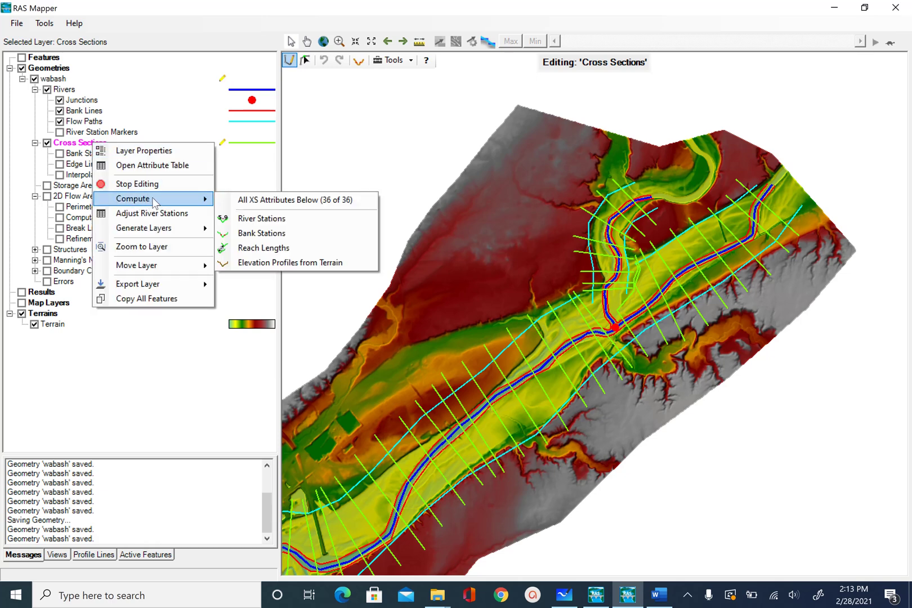
pyautogui.click(272, 204)
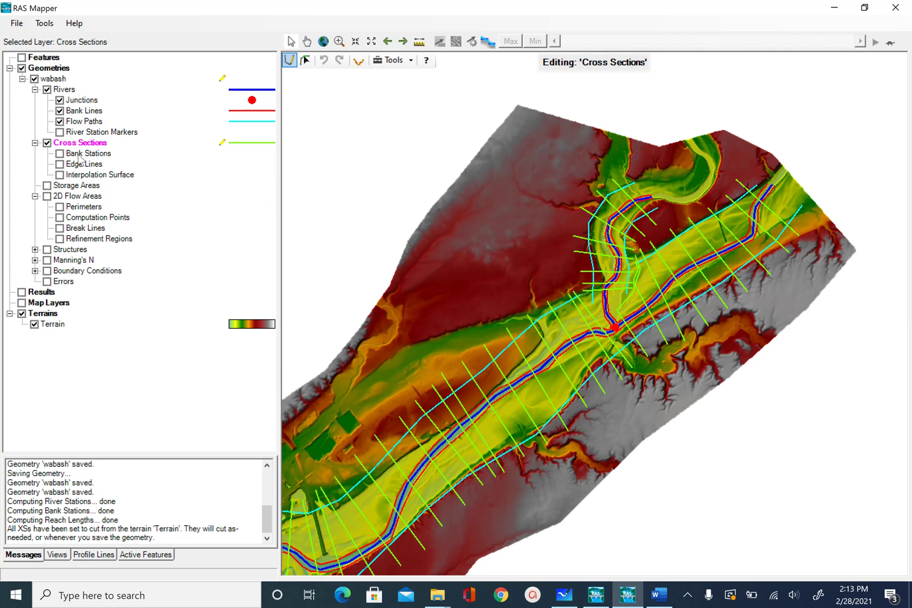
pyautogui.rightClick(98, 147)
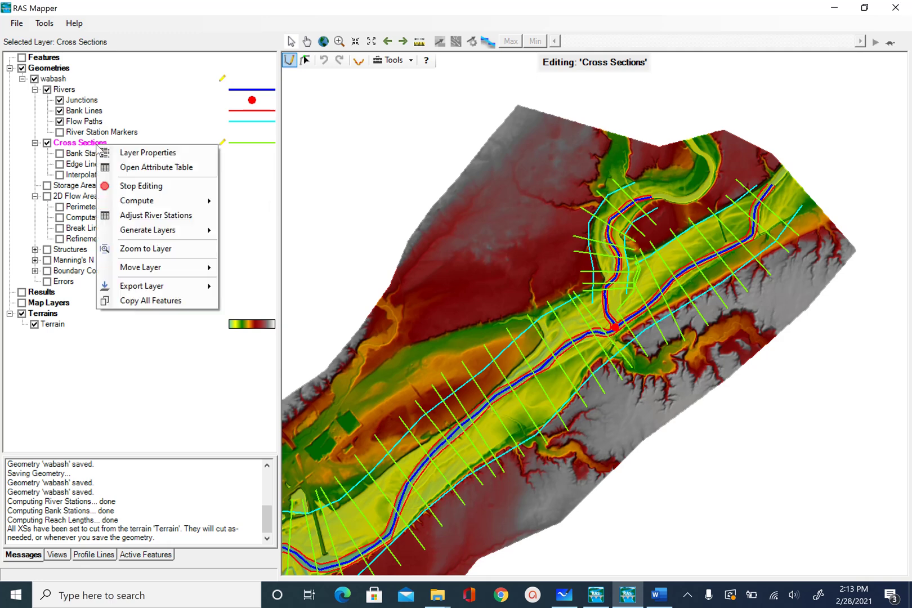
pyautogui.click(159, 187)
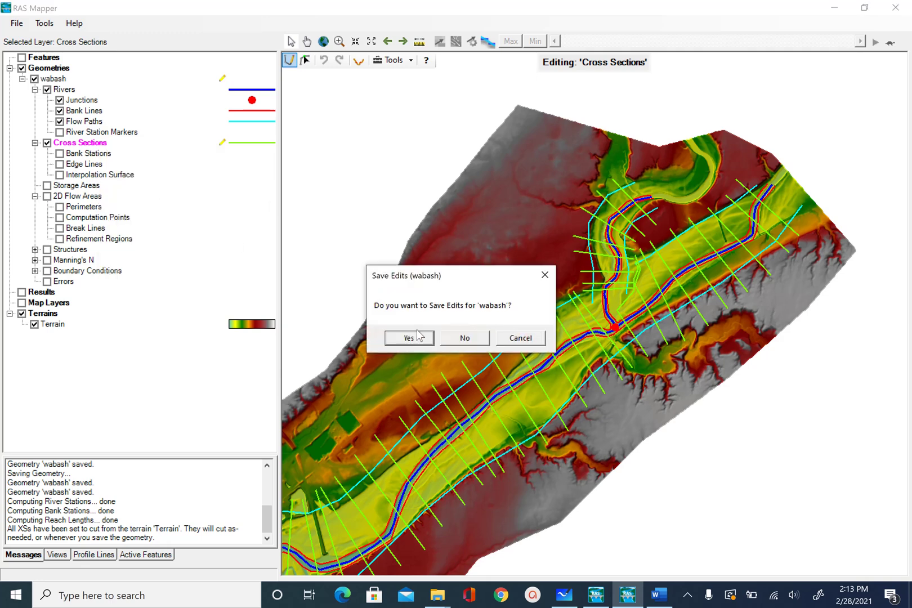
pyautogui.click(401, 340)
# Examine the computed stations, reach lengths and bank values of all reaches in the Cross Sections attribute table, including each reach's last section.
pyautogui.rightClick(97, 144)
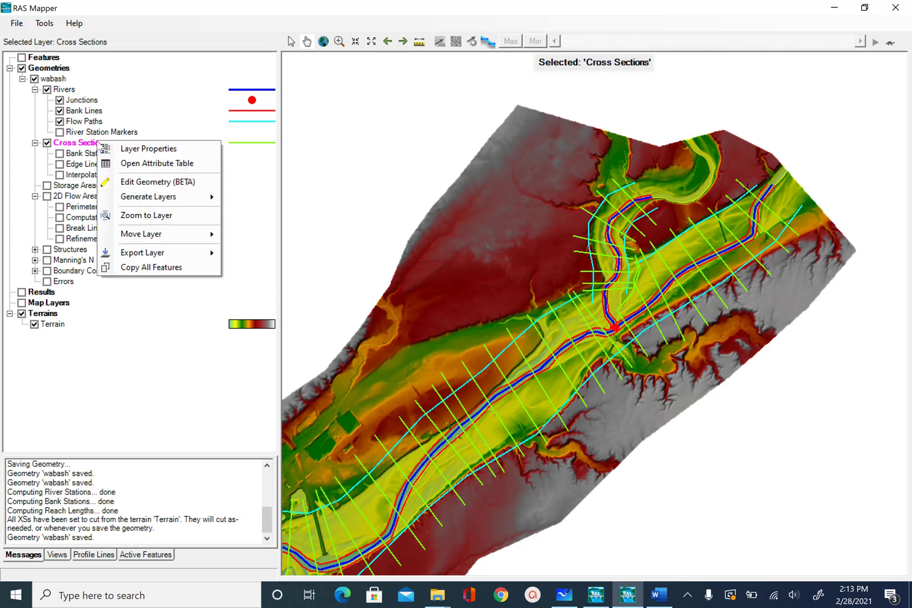
pyautogui.press('Escape')
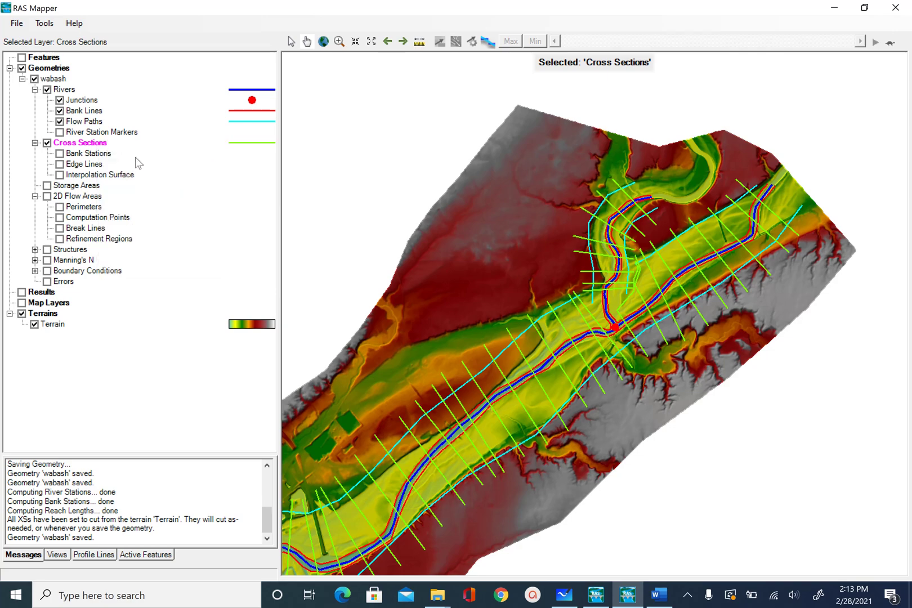
pyautogui.rightClick(107, 147)
pyautogui.click(179, 168)
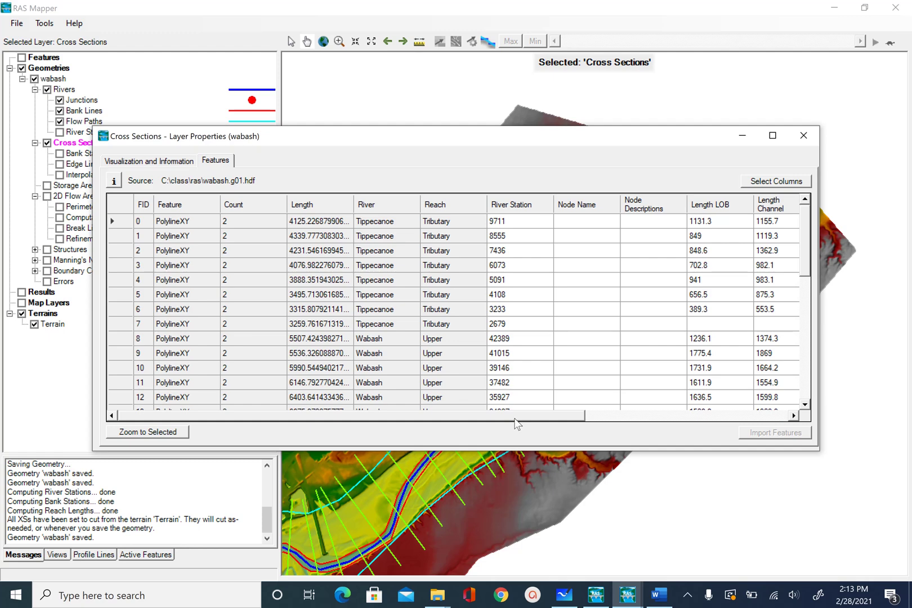
pyautogui.moveTo(514, 419); pyautogui.dragTo(748, 413)
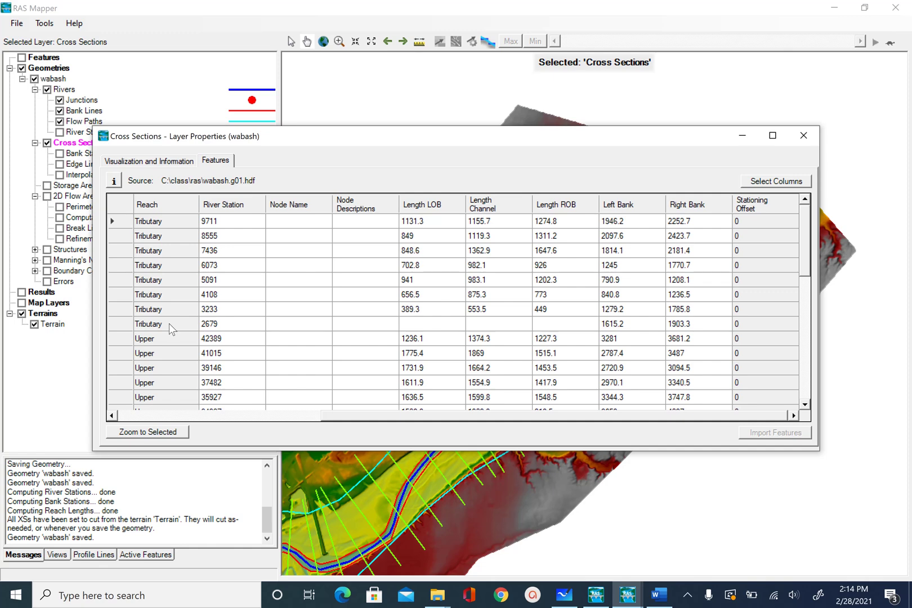
pyautogui.scroll(-12, 169, 324)
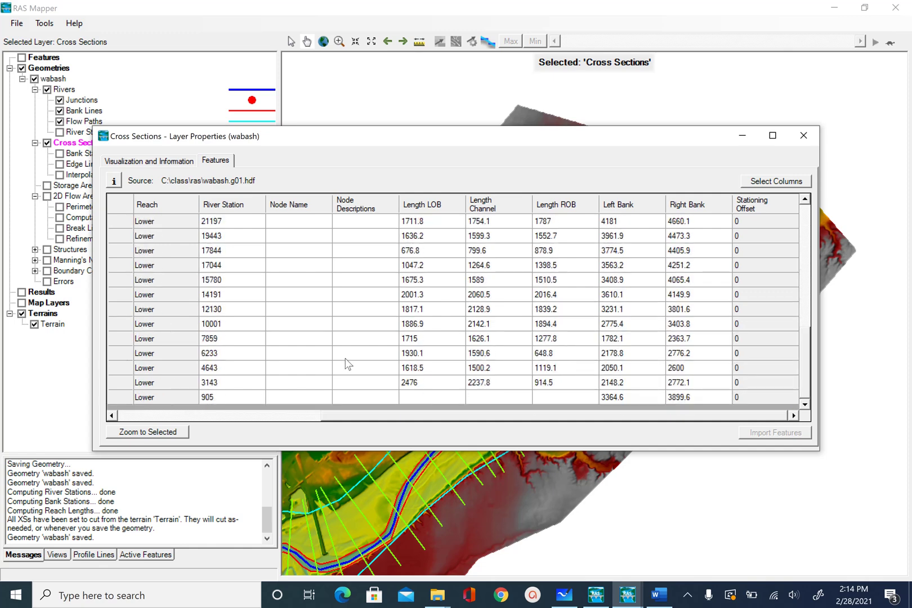
pyautogui.scroll(5, 346, 364)
pyautogui.scroll(3, 347, 365)
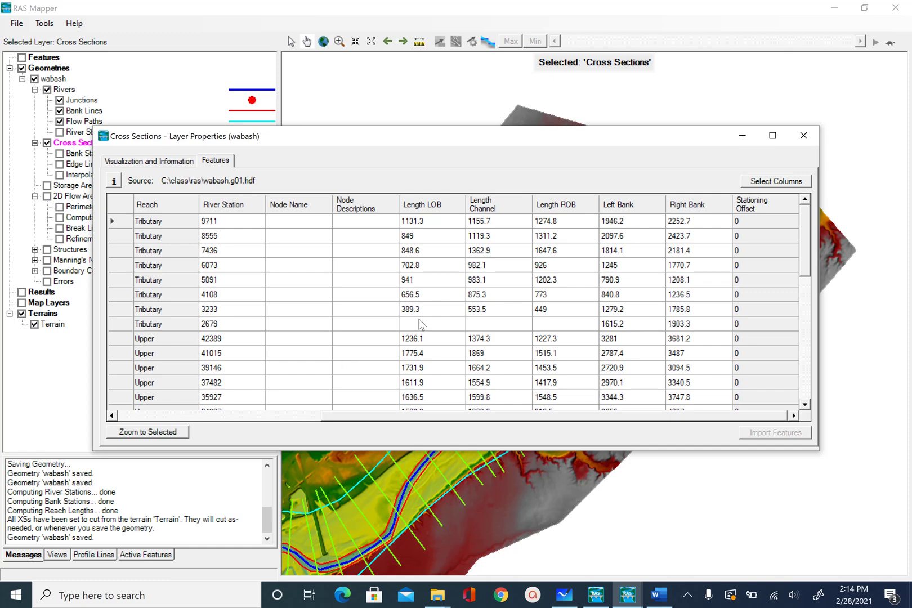
pyautogui.click(811, 138)
# Plot the terrain profile of the lower-reach cross section at river station 22923, examine its bank points and close the plot.
pyautogui.moveTo(428, 292); pyautogui.dragTo(480, 190)
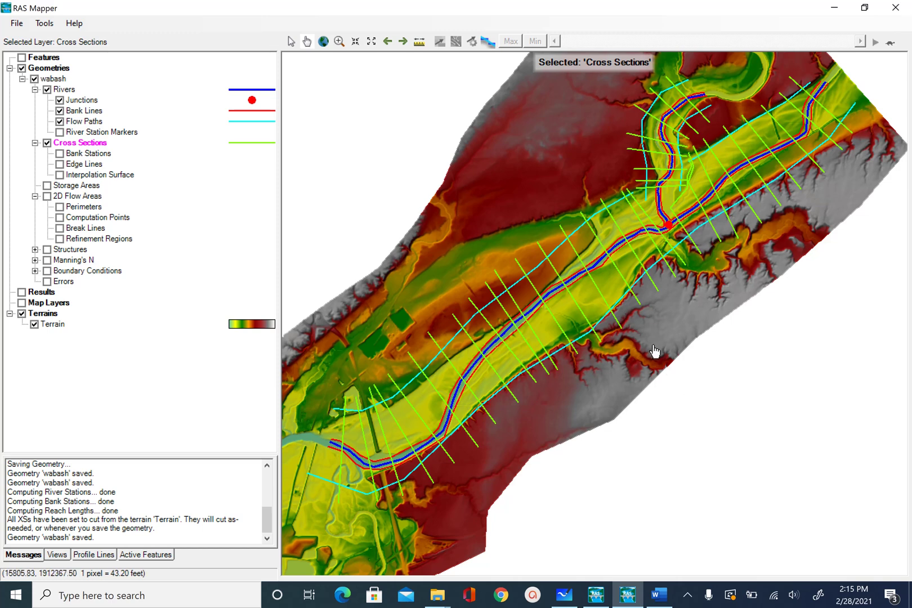
pyautogui.rightClick(603, 300)
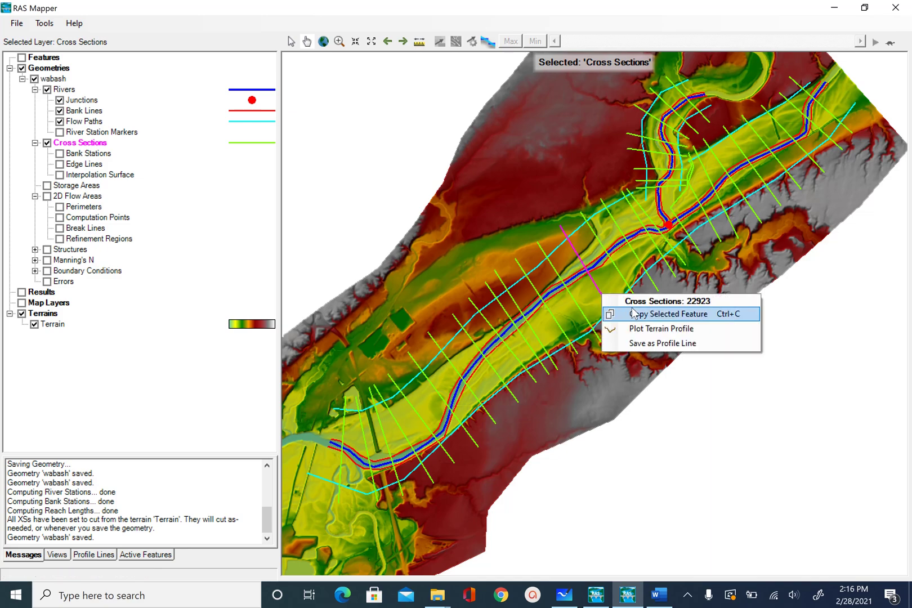
pyautogui.click(668, 329)
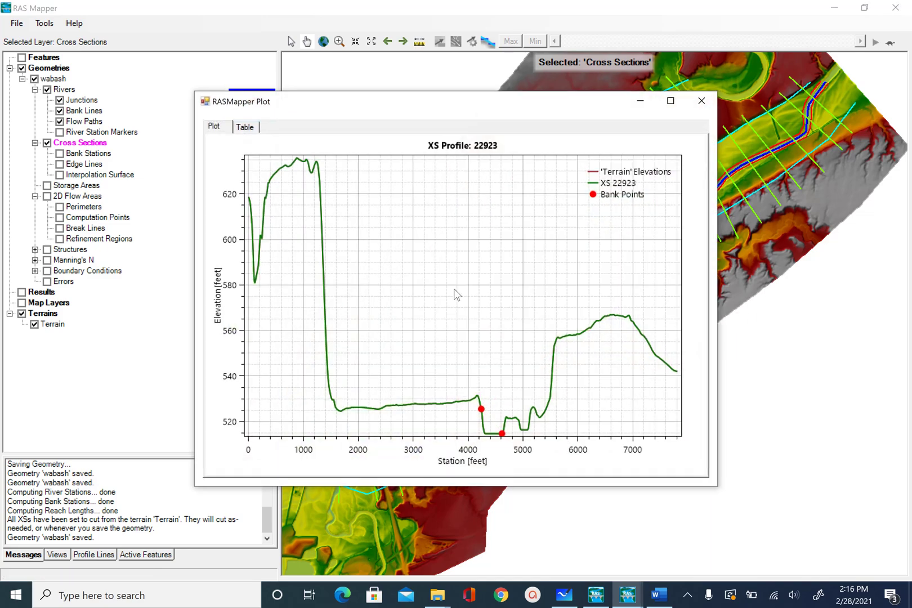
pyautogui.moveTo(448, 415)
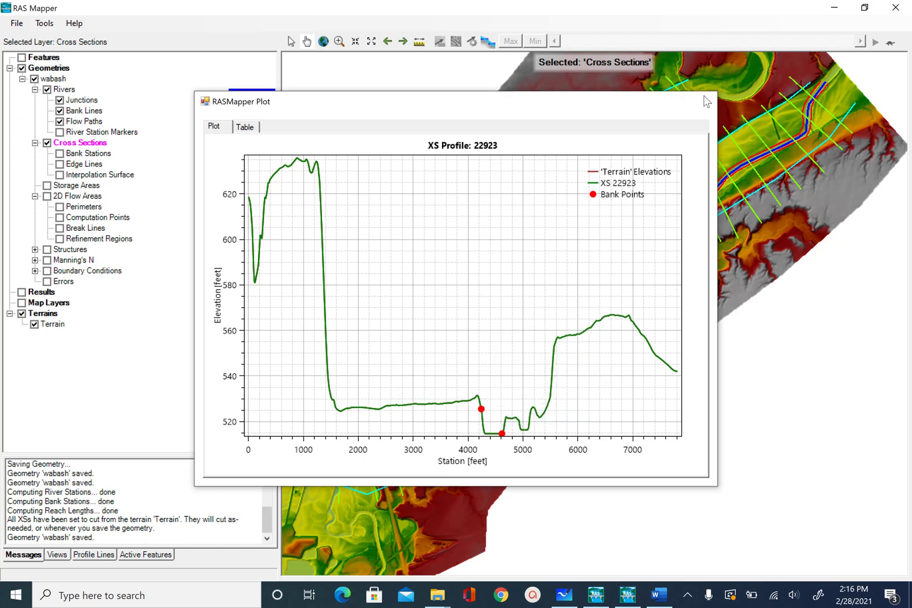
pyautogui.click(703, 101)
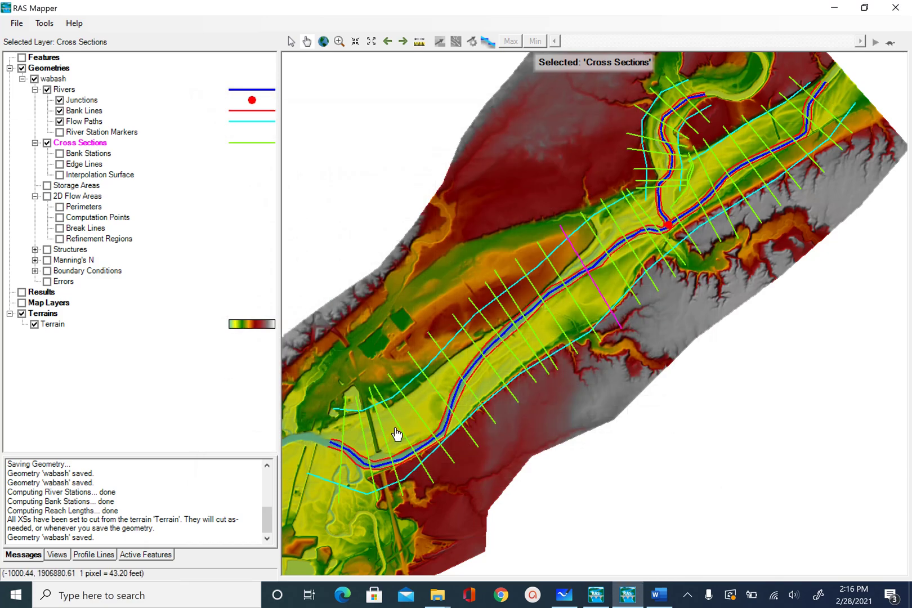
# Plot the terrain profile of the cross section at river station 7859 and inspect elevations along its left slope and channel.
pyautogui.rightClick(420, 418)
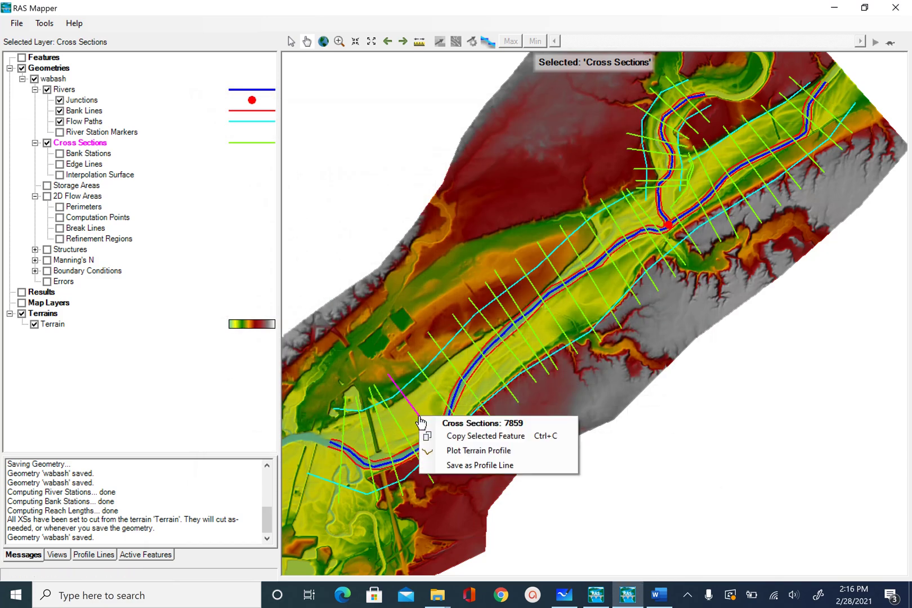
pyautogui.click(465, 450)
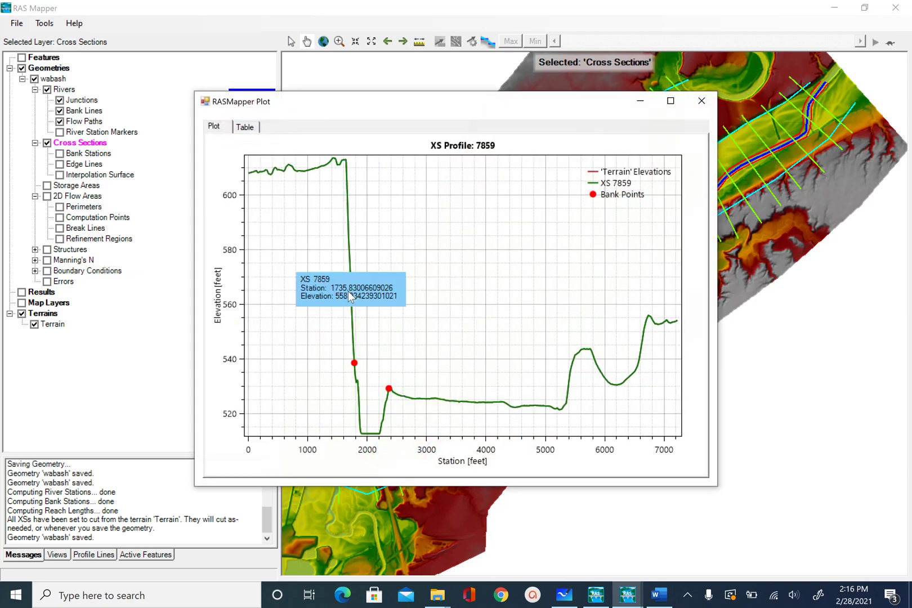
pyautogui.moveTo(659, 362)
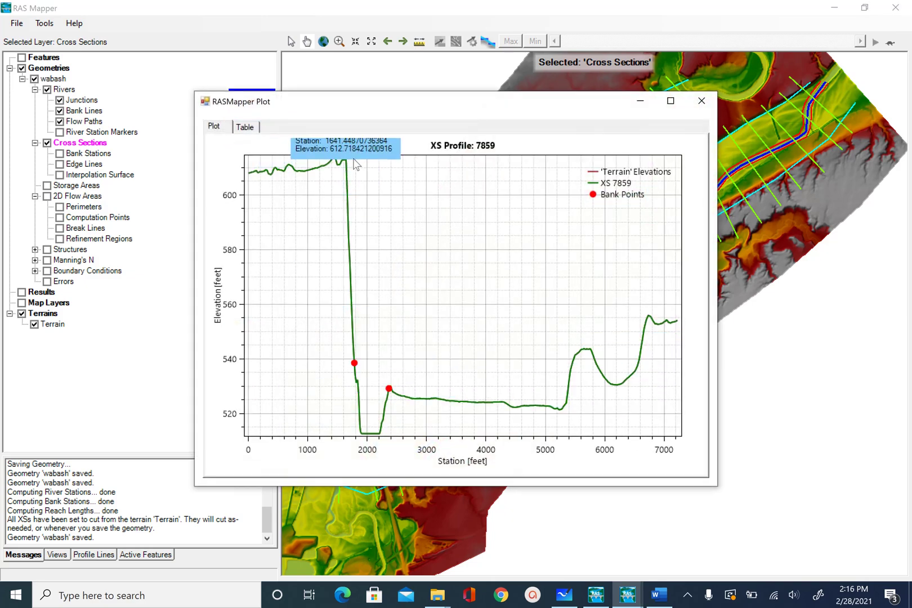
pyautogui.moveTo(348, 309)
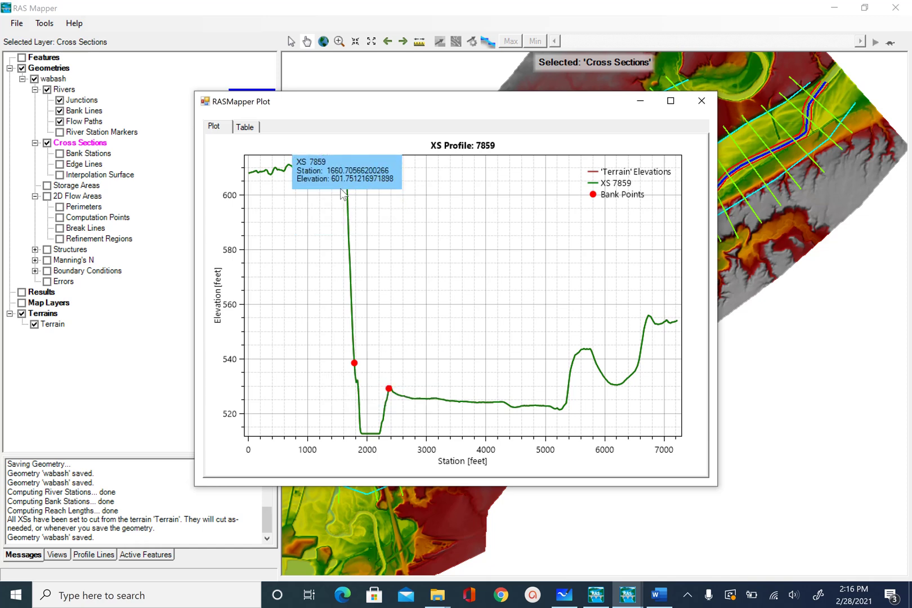
pyautogui.moveTo(349, 215)
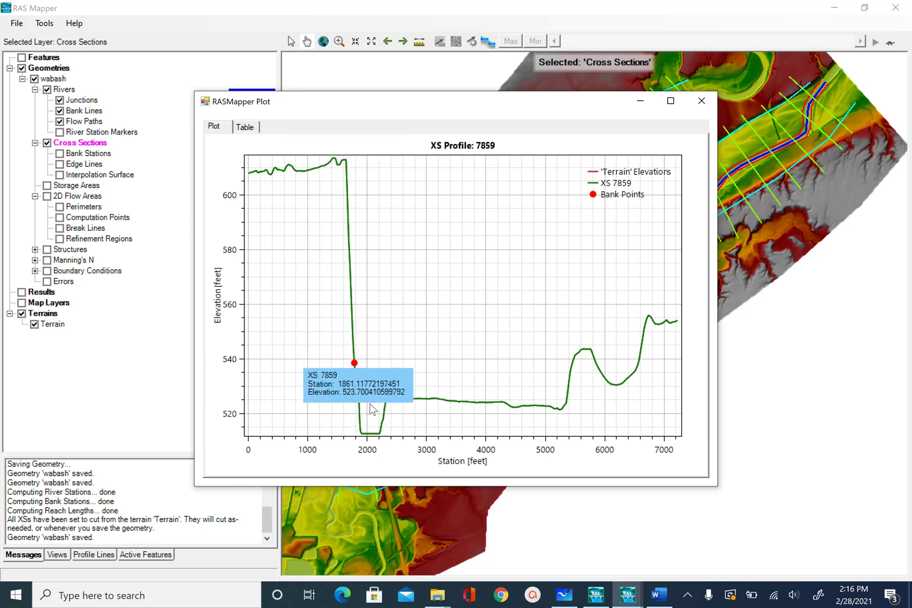
pyautogui.moveTo(373, 383)
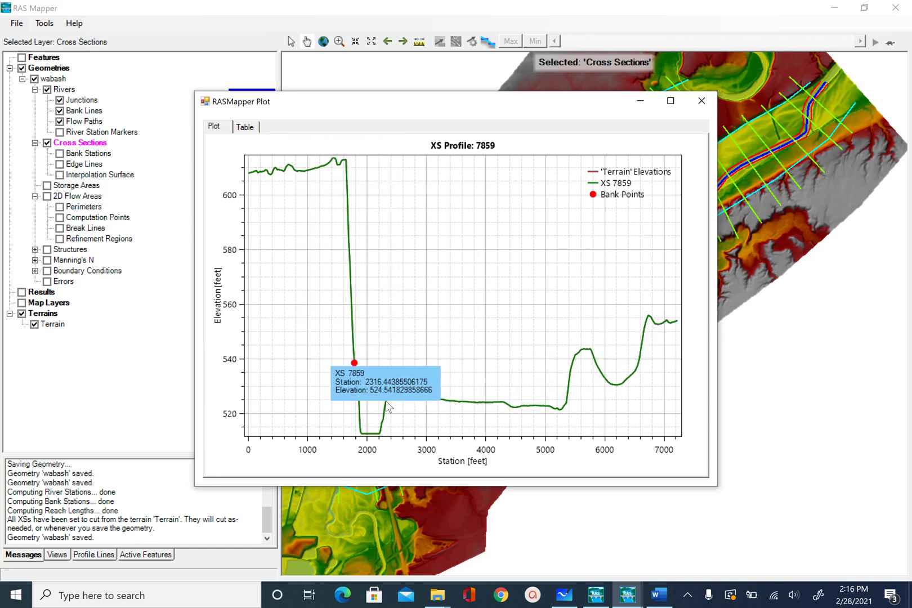
# Close the open profile plot, plot the terrain profile of the cross section at river station 6073, and examine its channel and bank points.
pyautogui.moveTo(616, 393)
pyautogui.click(701, 101)
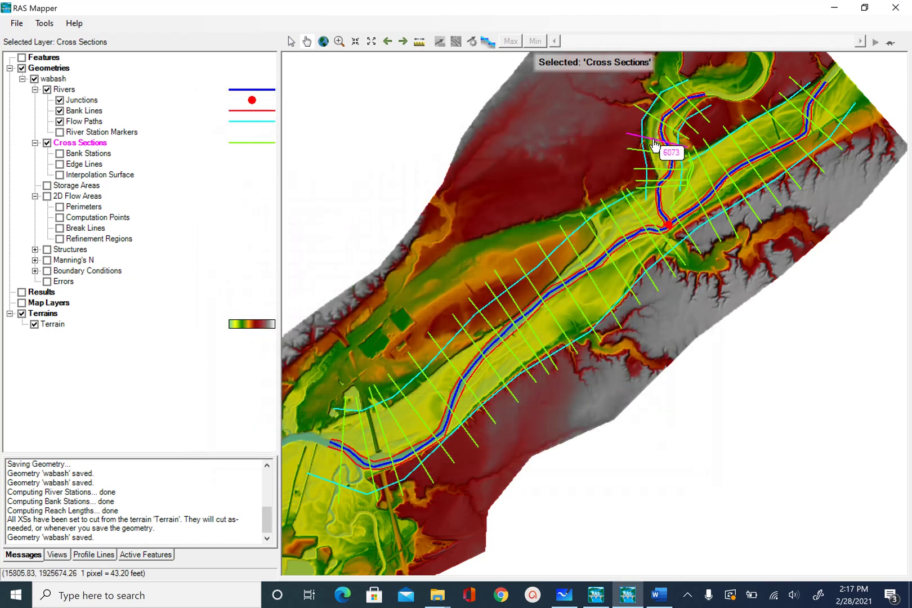
pyautogui.rightClick(655, 146)
pyautogui.click(710, 152)
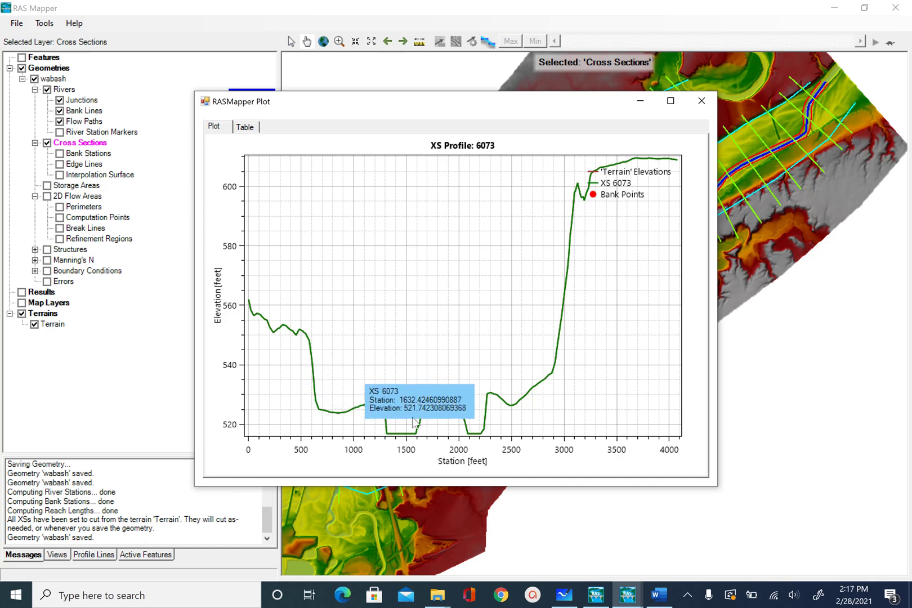
pyautogui.moveTo(560, 252)
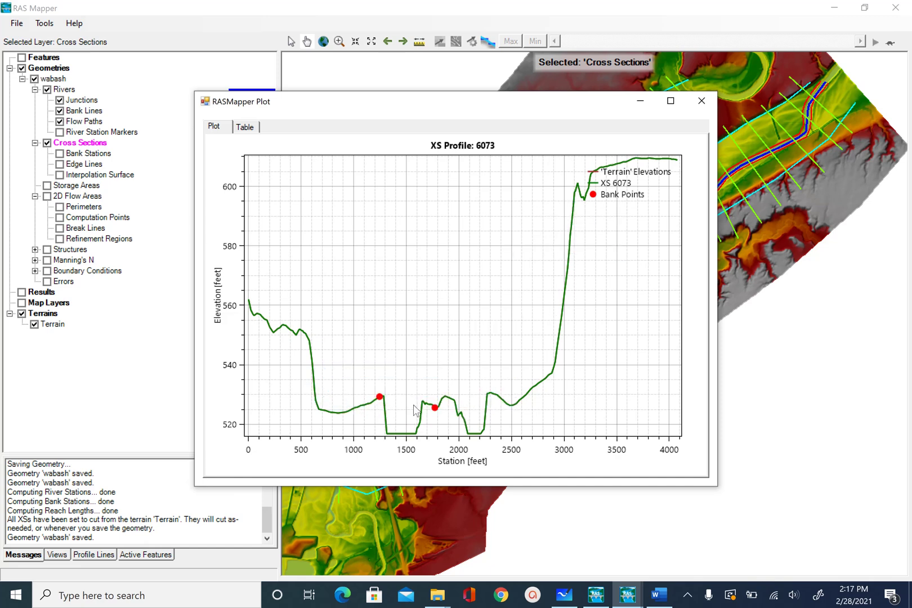
pyautogui.moveTo(426, 404)
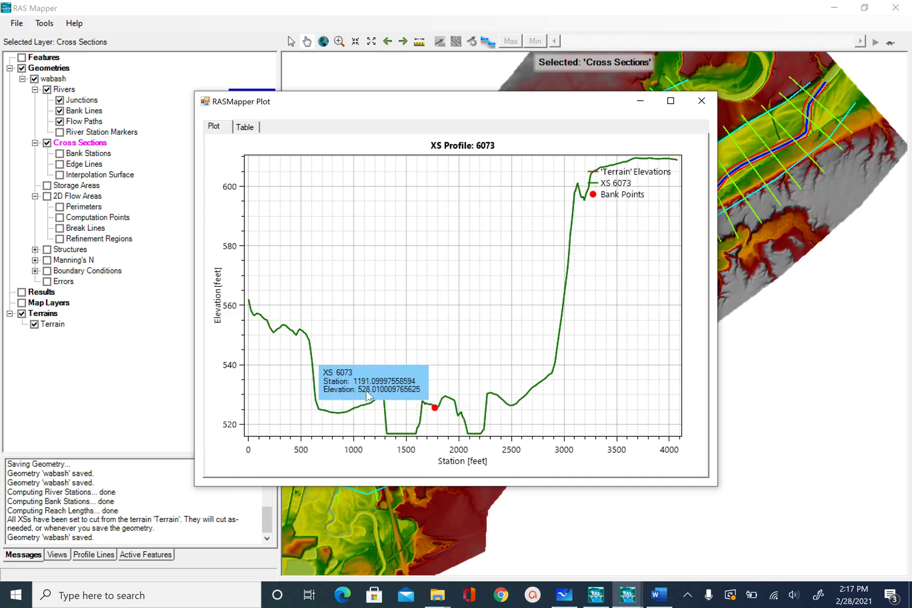
pyautogui.moveTo(381, 401)
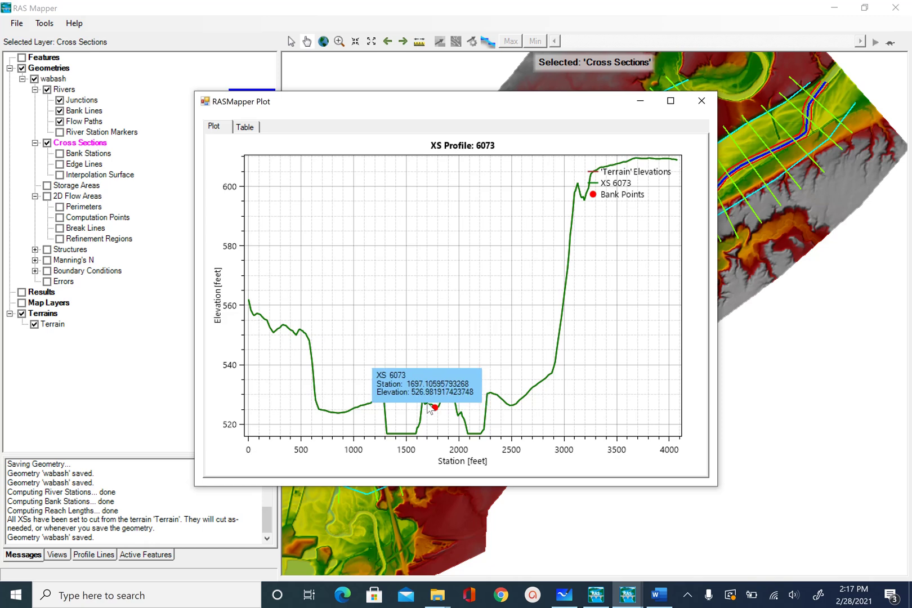
pyautogui.click(378, 409)
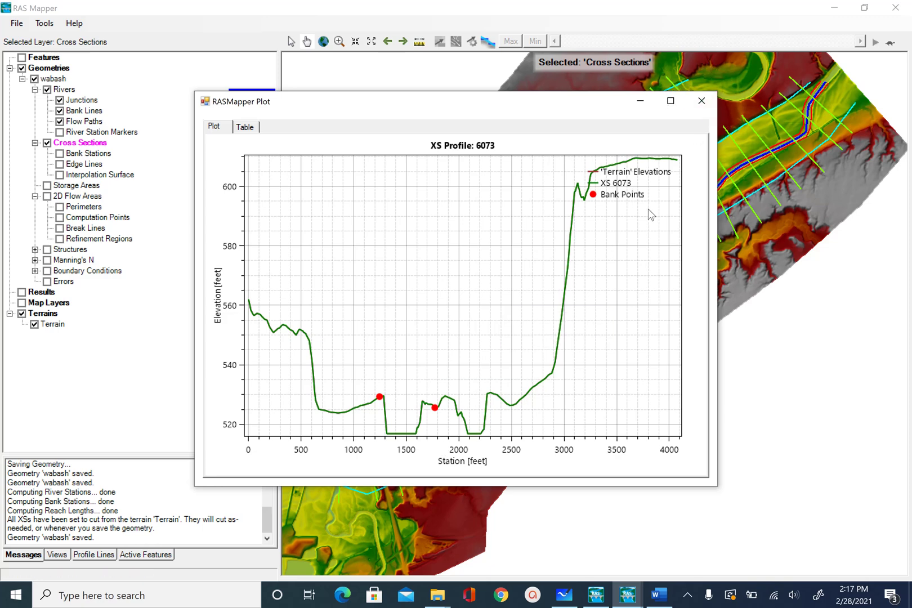
# Compare the profile of cross section 6073 with its combined station-elevation table, review the table's rows and close the plot.
pyautogui.click(245, 126)
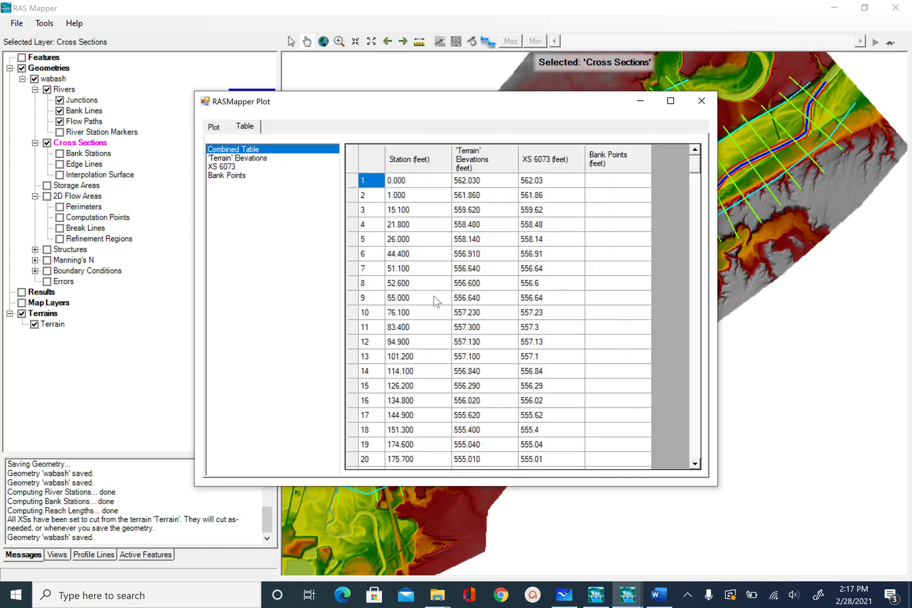
pyautogui.click(223, 128)
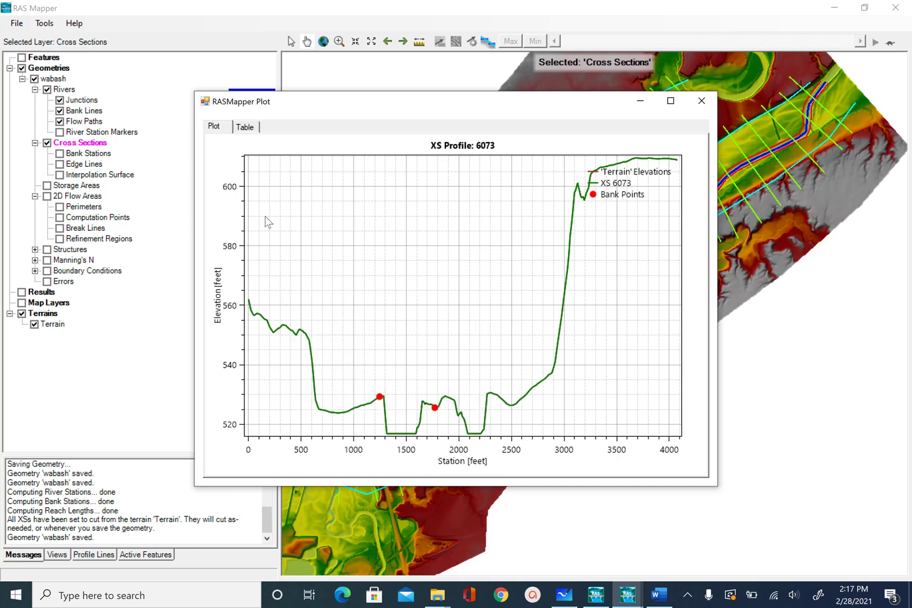
pyautogui.click(251, 128)
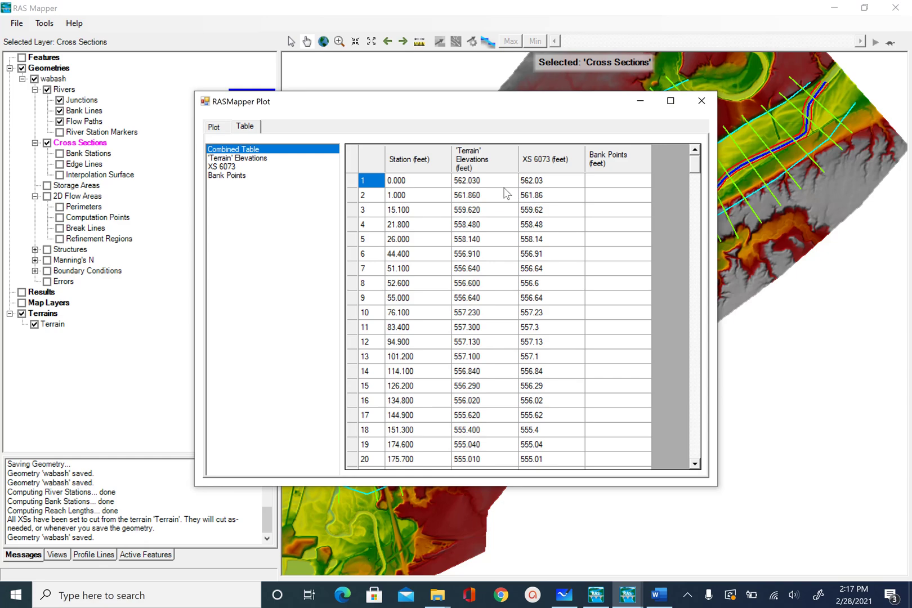
pyautogui.scroll(-20, 505, 194)
pyautogui.scroll(20, 502, 222)
pyautogui.click(704, 101)
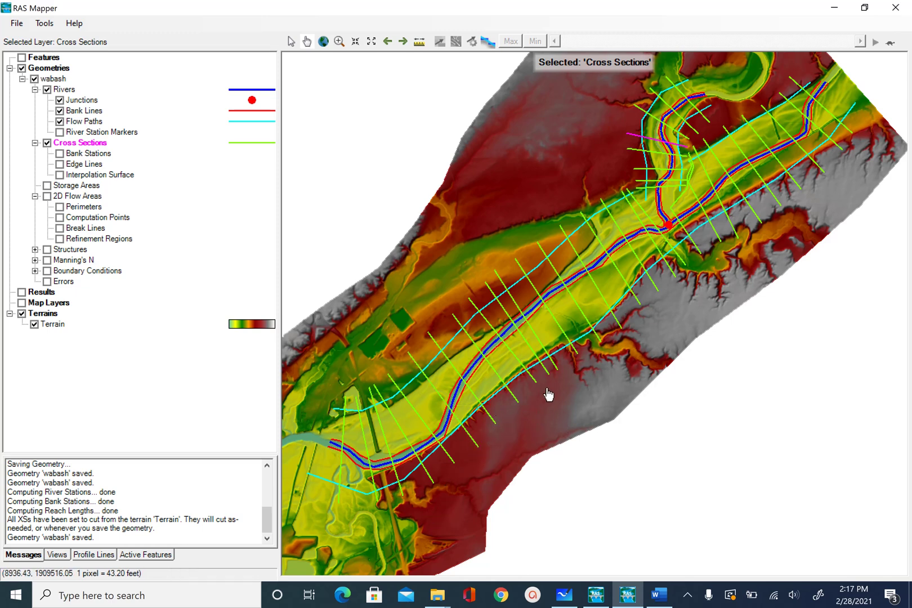
# Plot the terrain profile of the cross section at river station 17044, examine its bank points and close the plot.
pyautogui.rightClick(489, 290)
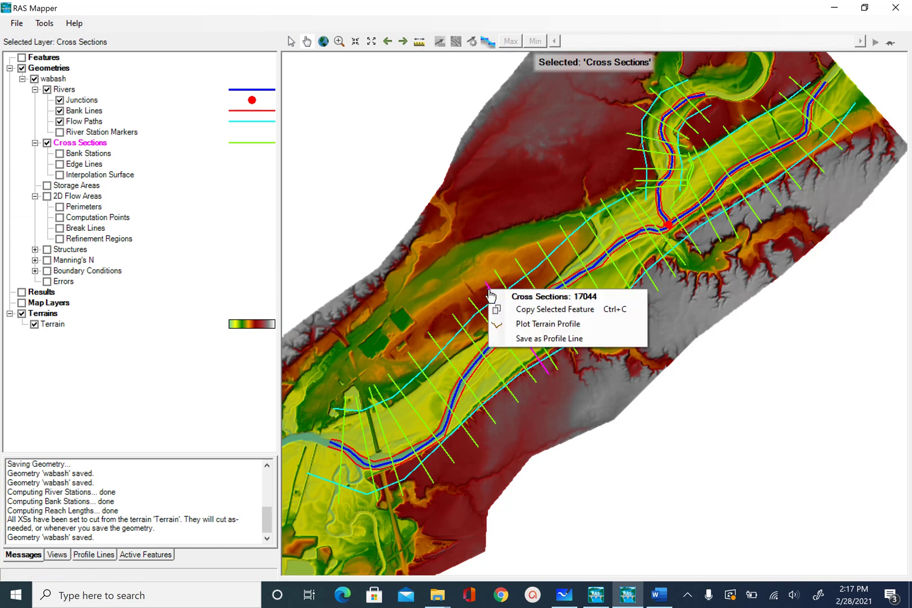
pyautogui.click(529, 326)
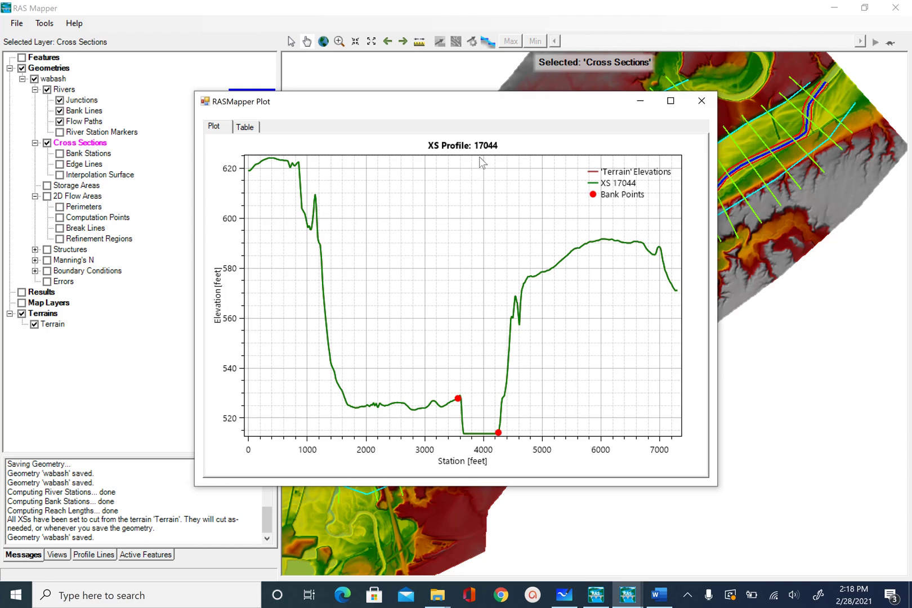
pyautogui.click(702, 100)
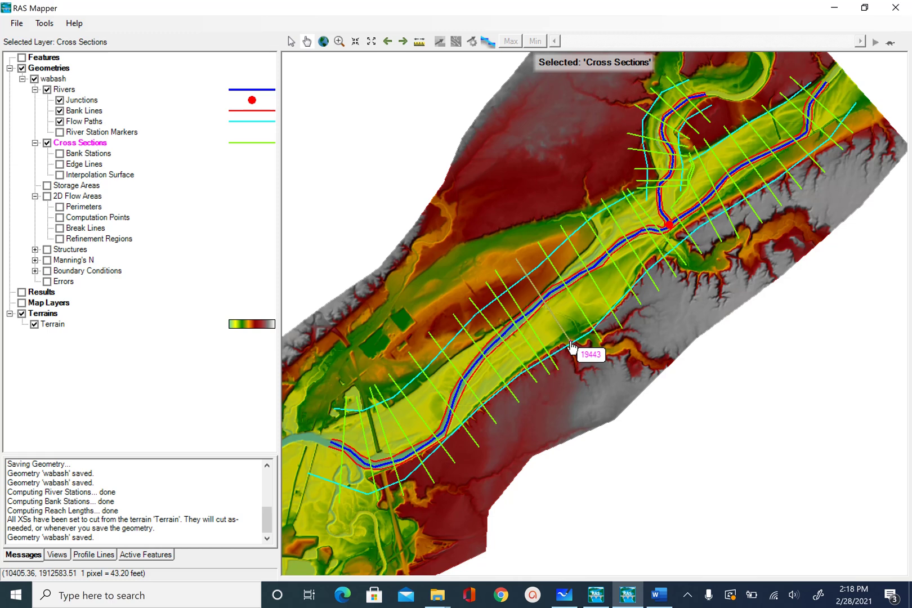
pyautogui.click(20, 24)
pyautogui.click(35, 53)
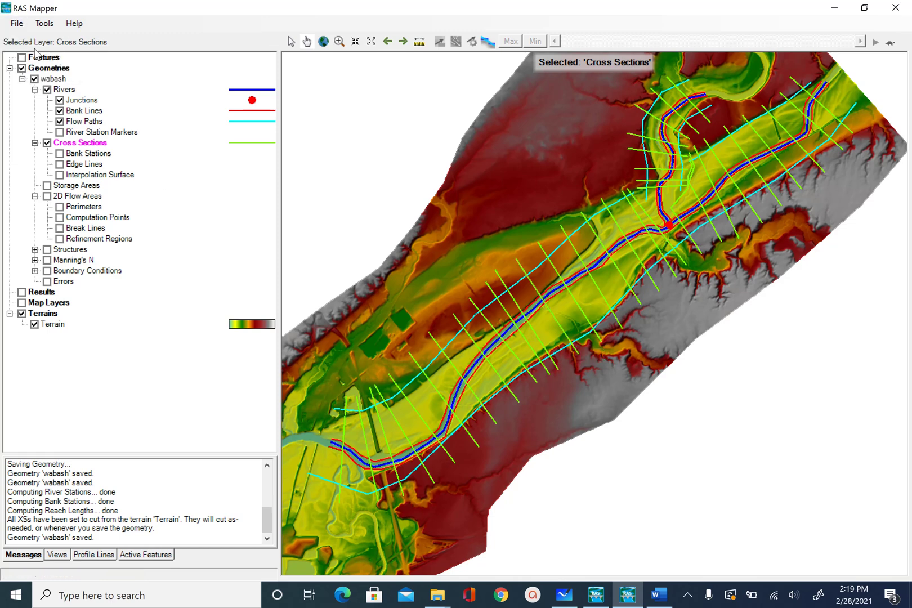